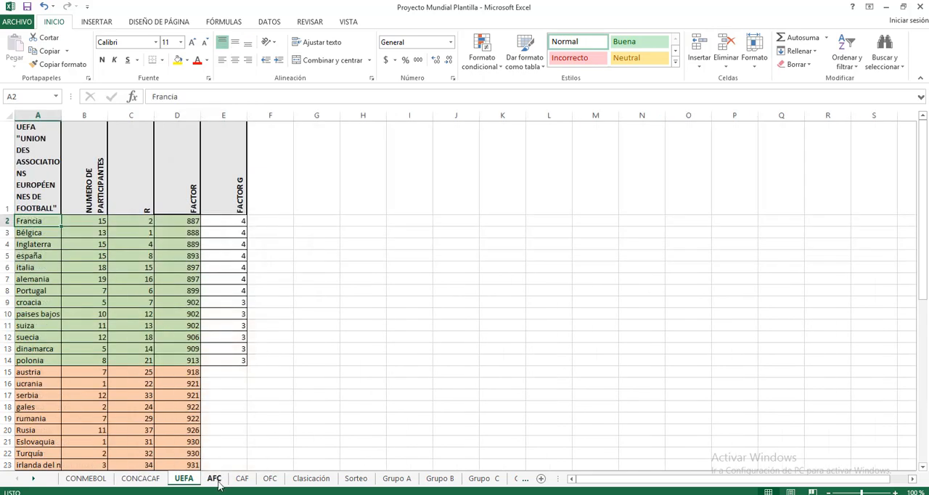
Look through the AFC, CAF and OFC confederation sheets.
{"action": "left_click", "coordinate": [214, 481]}
{"action": "left_click", "coordinate": [243, 481]}
{"action": "left_click", "coordinate": [270, 481]}
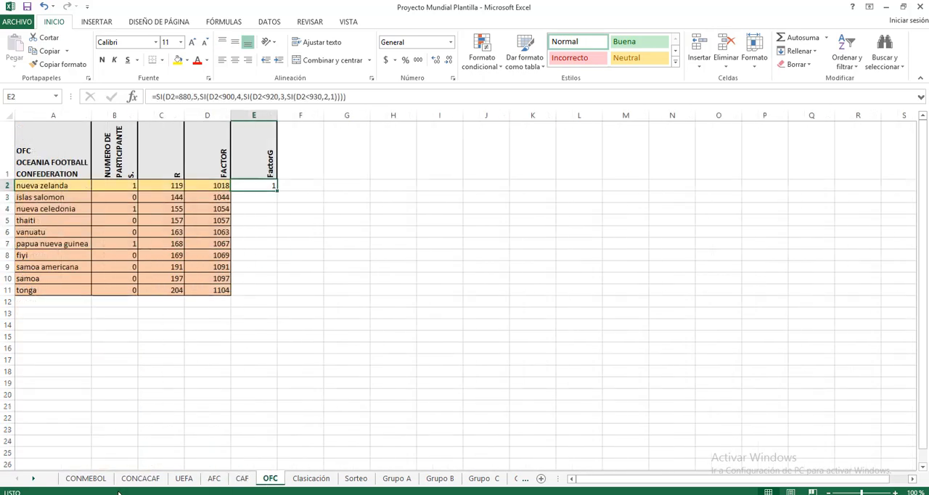
On the CONMEBOL sheet, examine Brasil's participations, R value and both SUMA parts of its FACTOR formula in D2.
{"action": "left_click", "coordinate": [85, 481]}
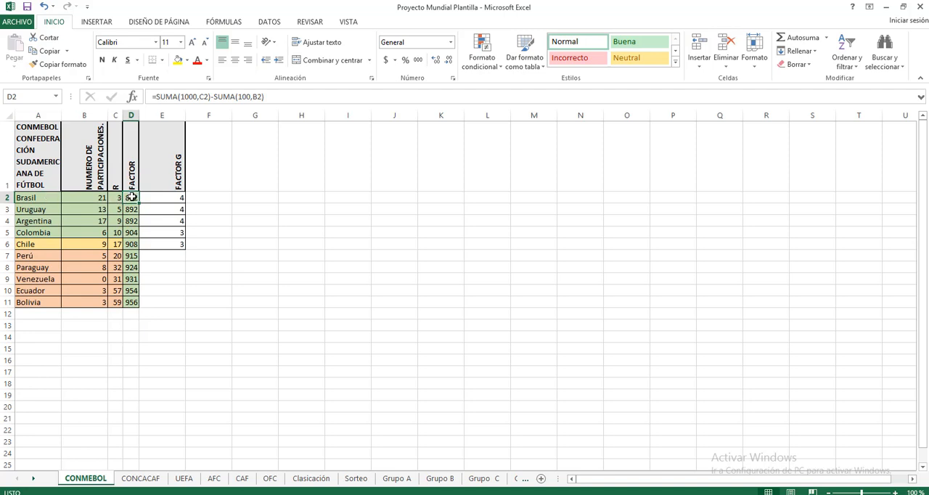
{"action": "left_click", "coordinate": [84, 200]}
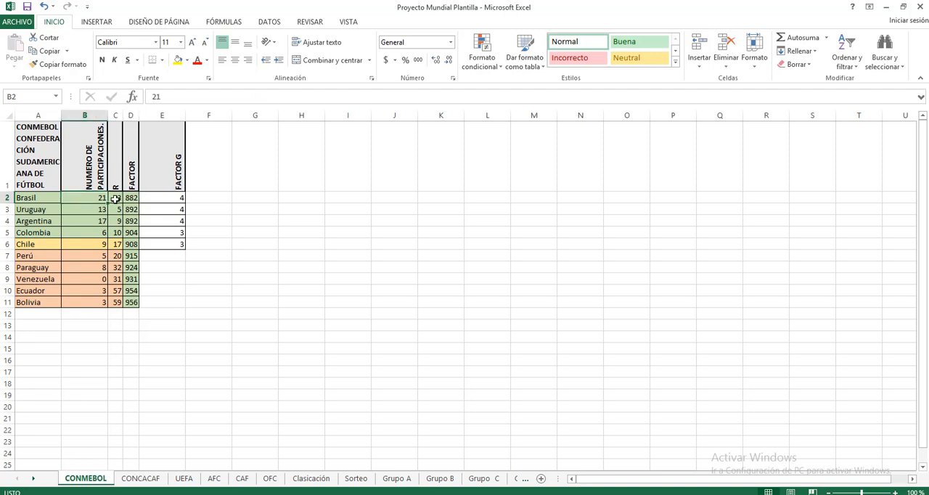
{"action": "left_click", "coordinate": [115, 199]}
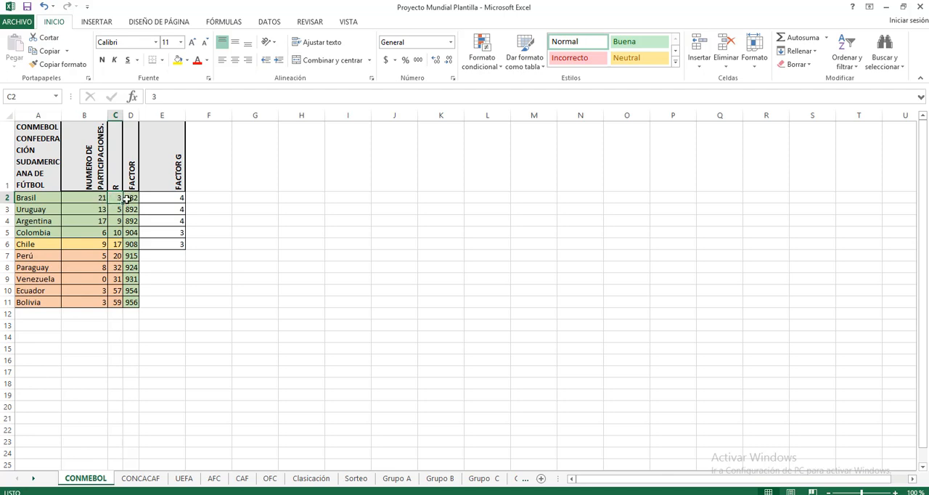
{"action": "left_click", "coordinate": [130, 198]}
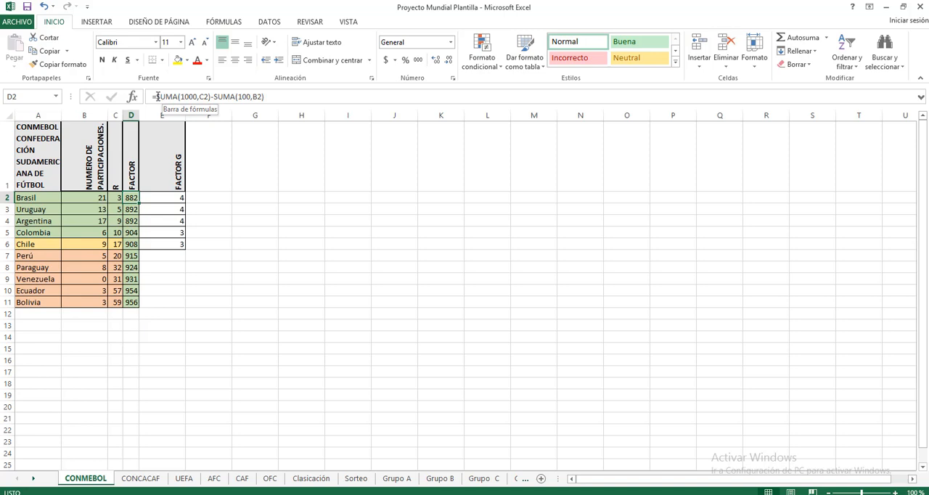
{"action": "left_click_drag", "start_coordinate": [156, 97], "coordinate": [210, 97]}
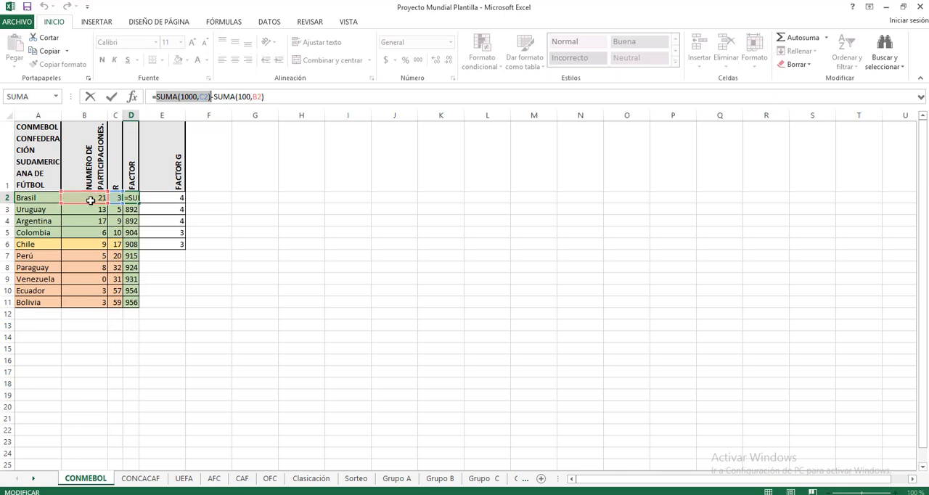
{"action": "left_click", "coordinate": [213, 97]}
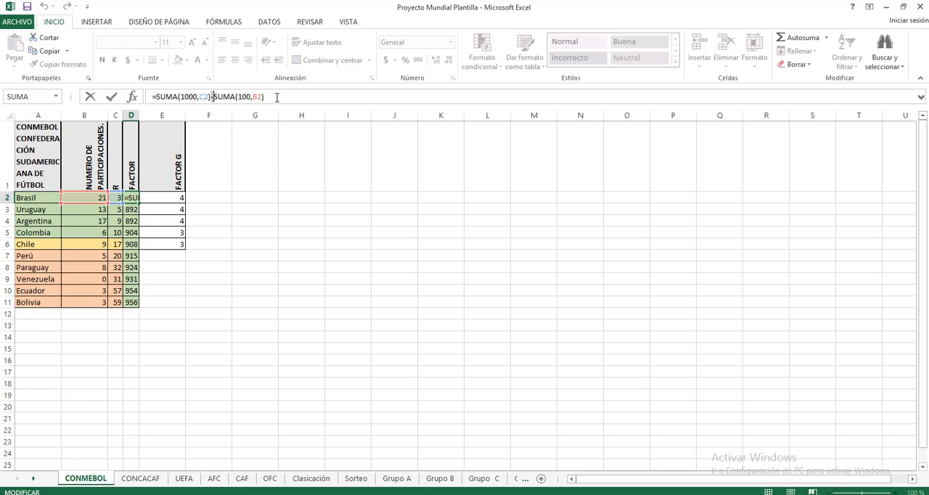
{"action": "left_click", "coordinate": [278, 98]}
{"action": "key", "text": "ctrl+Return"}
Examine the conditions and results of the nested SI formula in Brasil's FACTOR G cell, E2.
{"action": "left_click", "coordinate": [178, 198]}
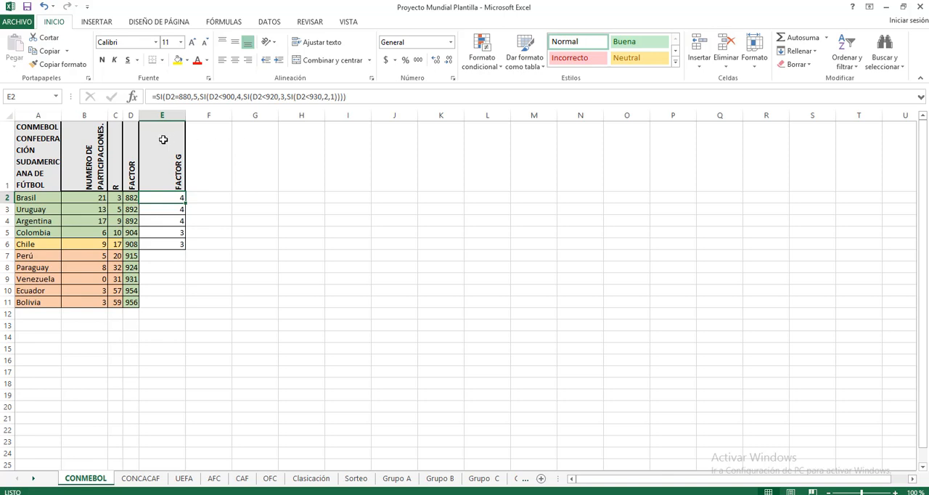
{"action": "left_click", "coordinate": [169, 97]}
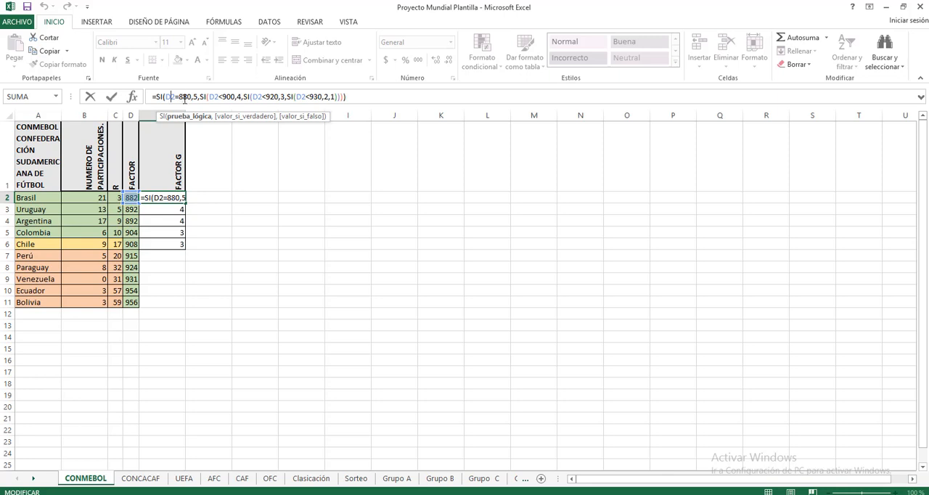
{"action": "left_click", "coordinate": [194, 97]}
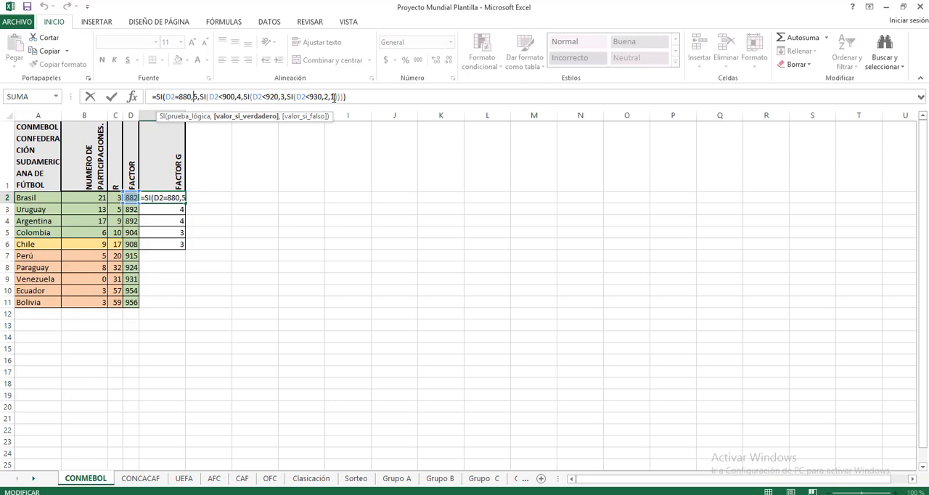
{"action": "left_click", "coordinate": [172, 97]}
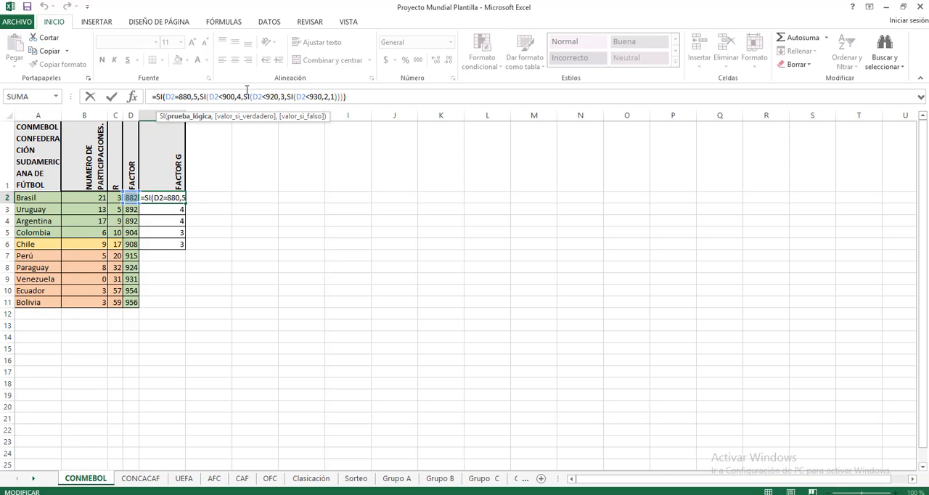
{"action": "left_click", "coordinate": [345, 97]}
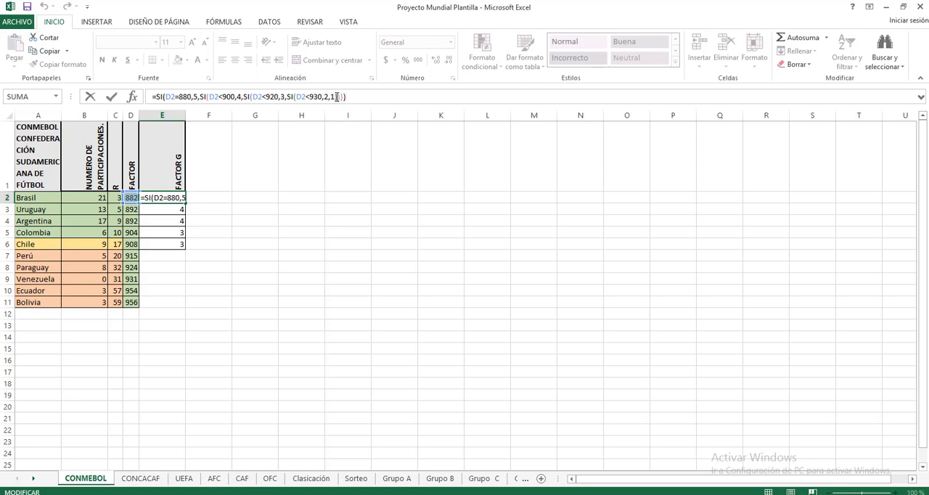
{"action": "left_click", "coordinate": [353, 98]}
{"action": "key", "text": "Return"}
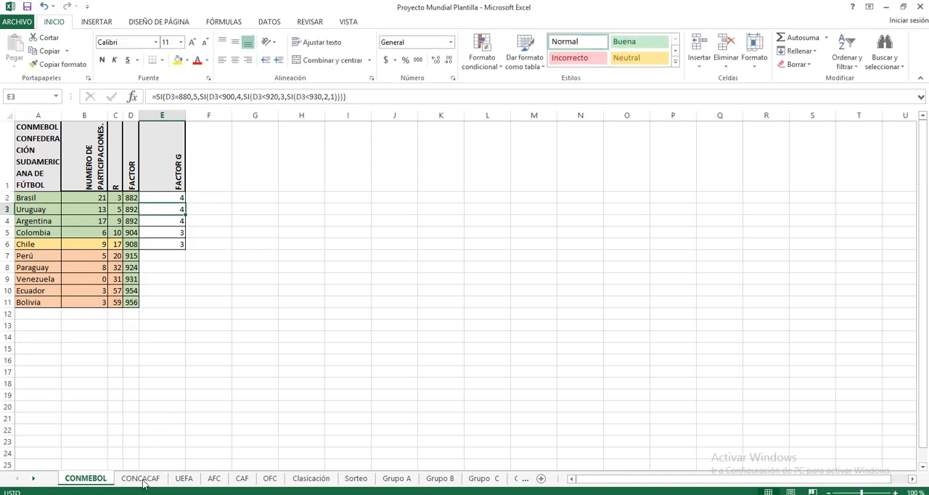
Look through the CONCACAF, UEFA, AFC, CAF and OFC sheets to review their factor columns.
{"action": "left_click", "coordinate": [142, 482]}
{"action": "left_click", "coordinate": [185, 482]}
{"action": "left_click", "coordinate": [214, 481]}
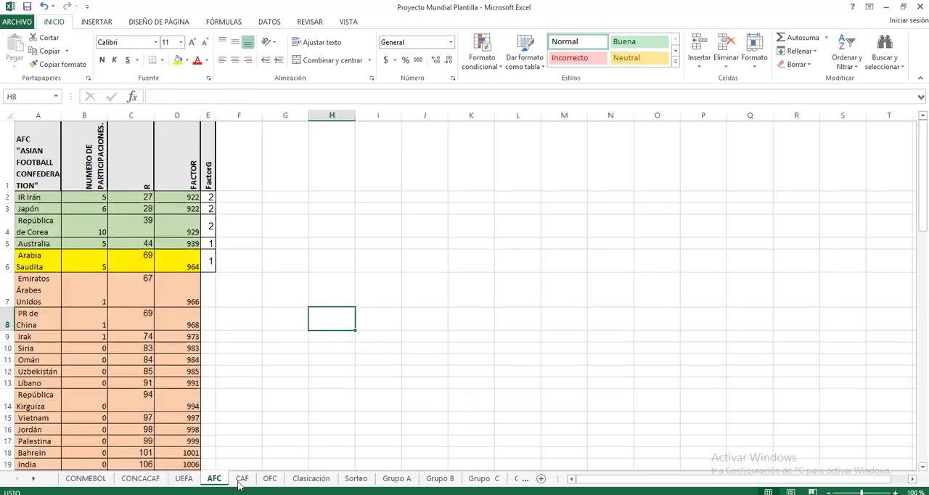
{"action": "left_click", "coordinate": [242, 479]}
{"action": "left_click", "coordinate": [268, 479]}
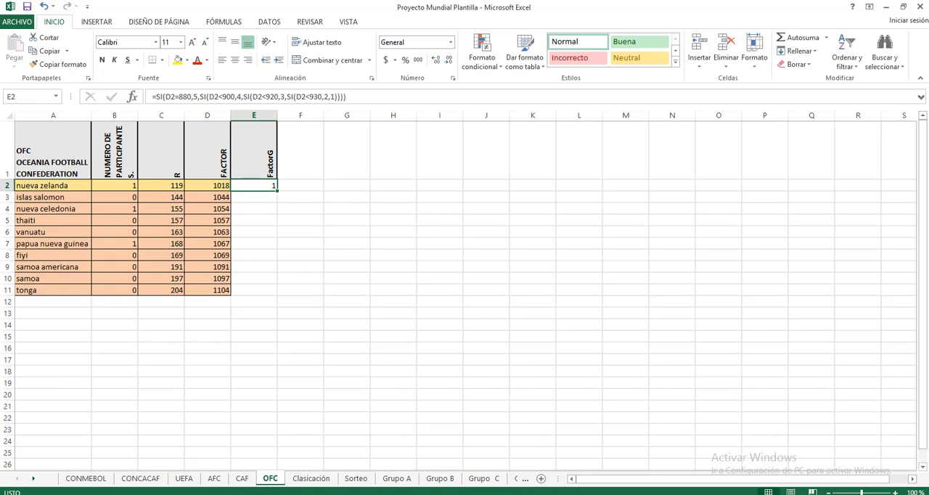
{"action": "key", "text": "F10"}
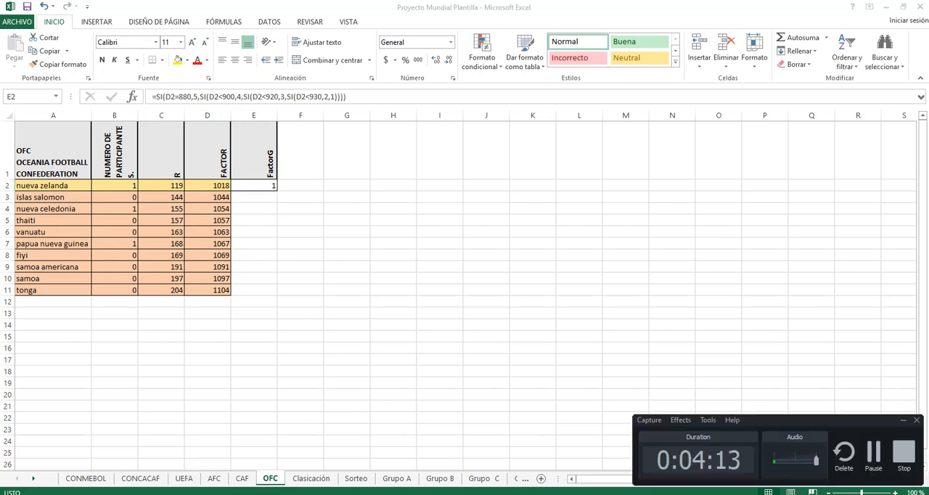
{"action": "left_click", "coordinate": [519, 494]}
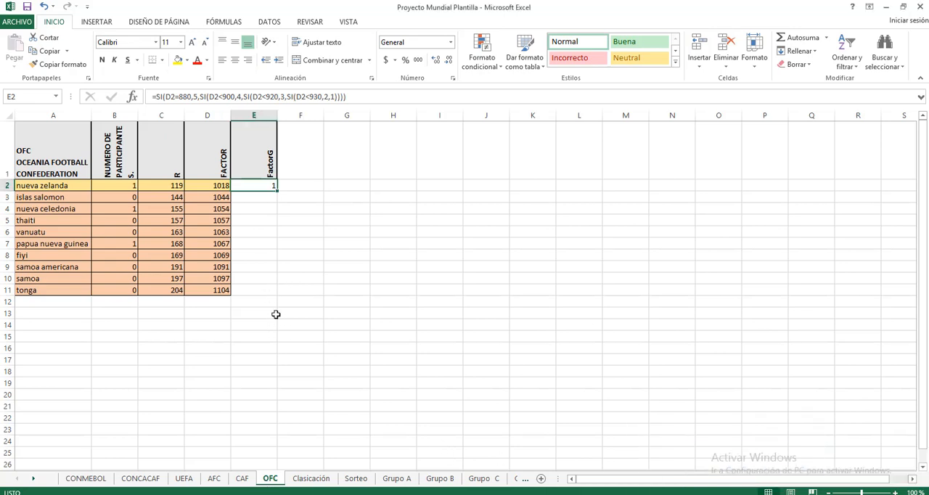
Open the Clasicación sheet and go through the AFC, CAF, CONCACAF, CONMEBOL and OFC column headings.
{"action": "left_click", "coordinate": [300, 479]}
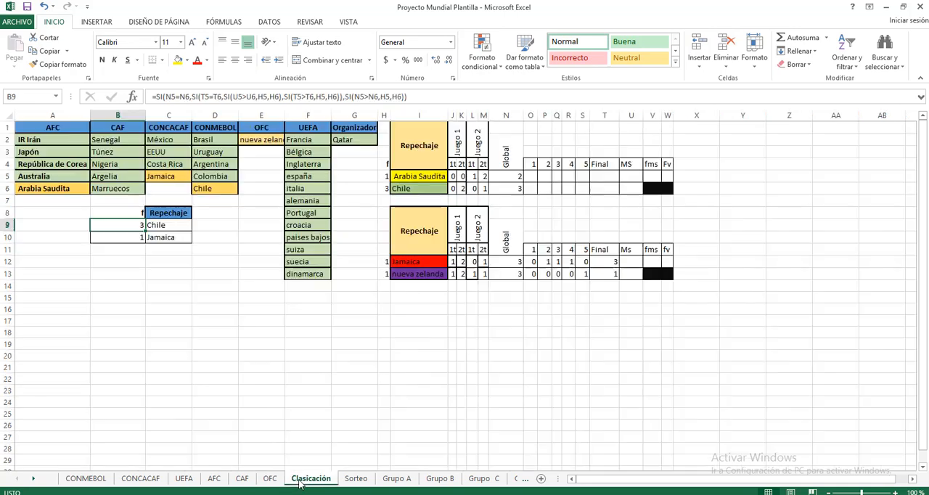
{"action": "left_click", "coordinate": [247, 353]}
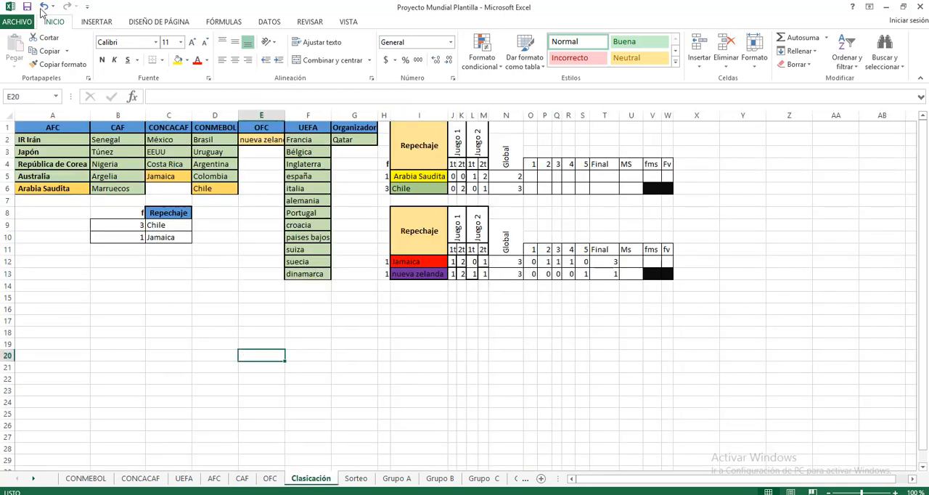
{"action": "left_click", "coordinate": [44, 128]}
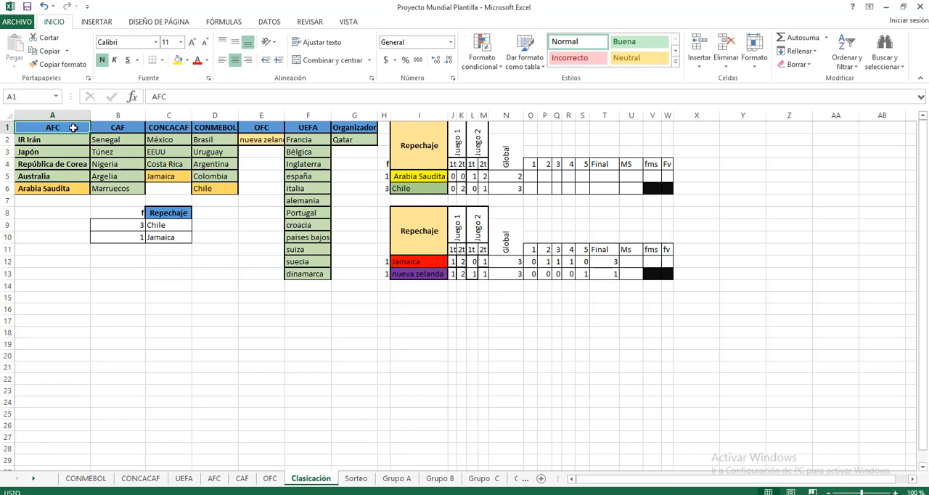
{"action": "left_click", "coordinate": [116, 128]}
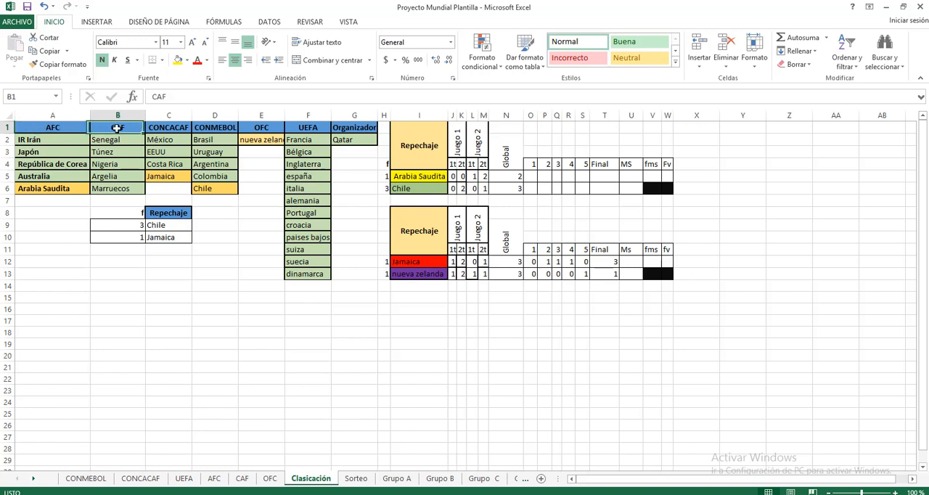
{"action": "left_click", "coordinate": [177, 128]}
{"action": "left_click", "coordinate": [218, 129]}
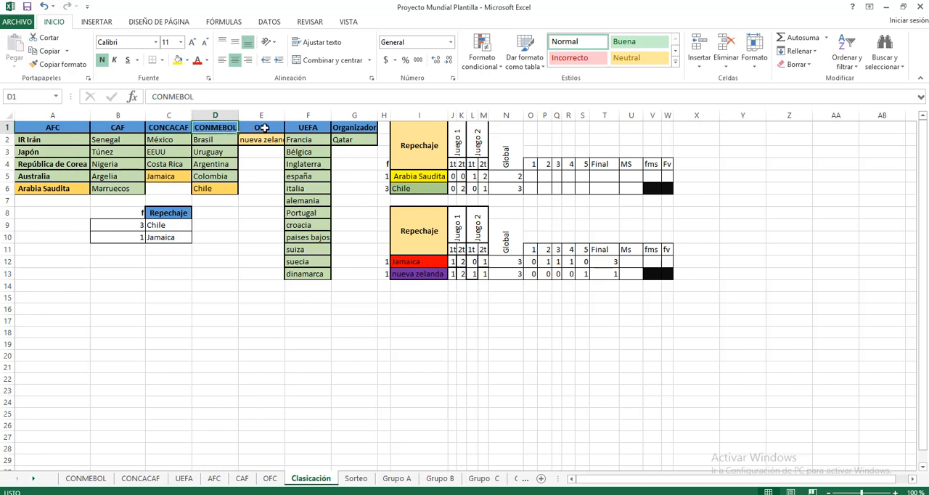
{"action": "left_click", "coordinate": [264, 128]}
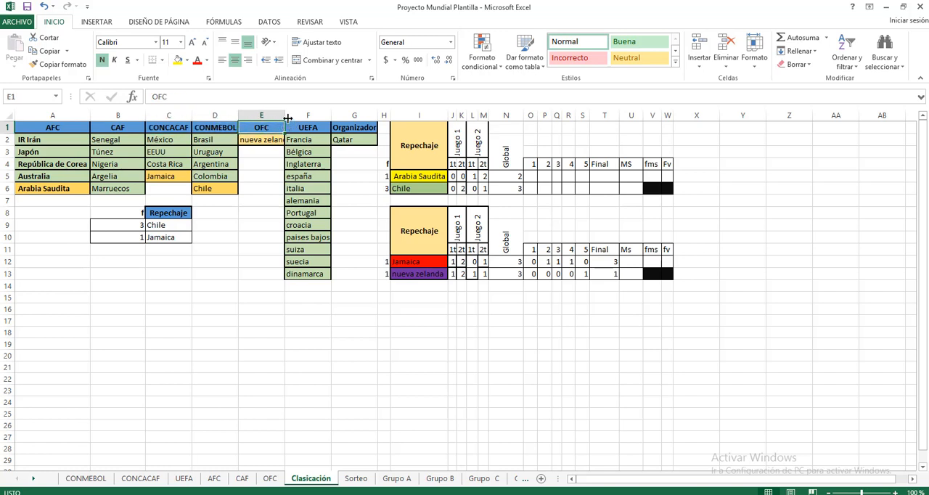
Widen column E to fit the OFC team name, and review the UEFA heading and the Organizador entry.
{"action": "left_click_drag", "start_coordinate": [287, 118], "coordinate": [296, 118]}
{"action": "left_click", "coordinate": [326, 127]}
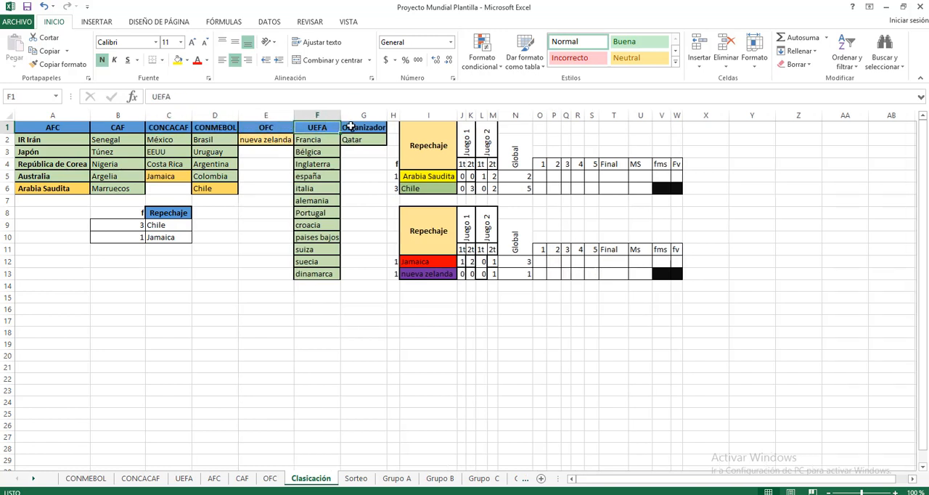
{"action": "left_click", "coordinate": [356, 128]}
{"action": "left_click", "coordinate": [359, 141]}
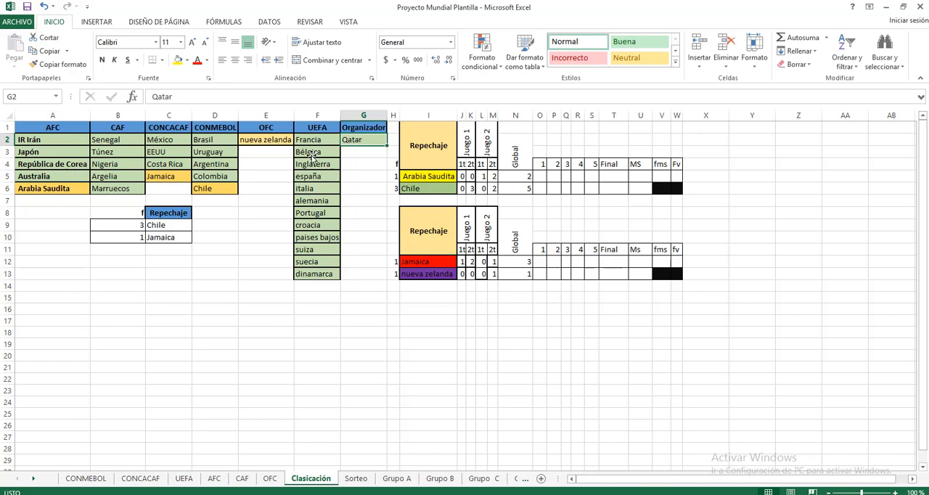
Clear cell A2 under the AFC heading and re-enter it as a reference to the AFC sheet's first team, =AFC!A2.
{"action": "left_click", "coordinate": [52, 140]}
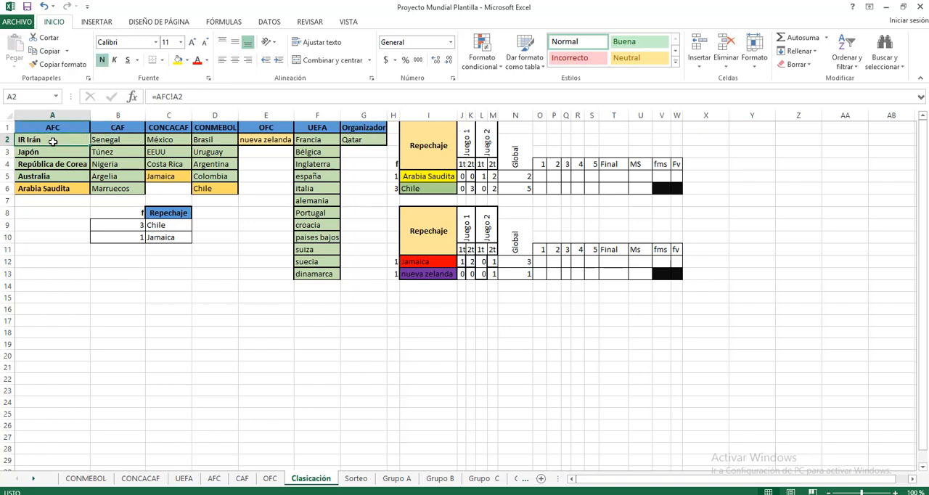
{"action": "left_click", "coordinate": [186, 96]}
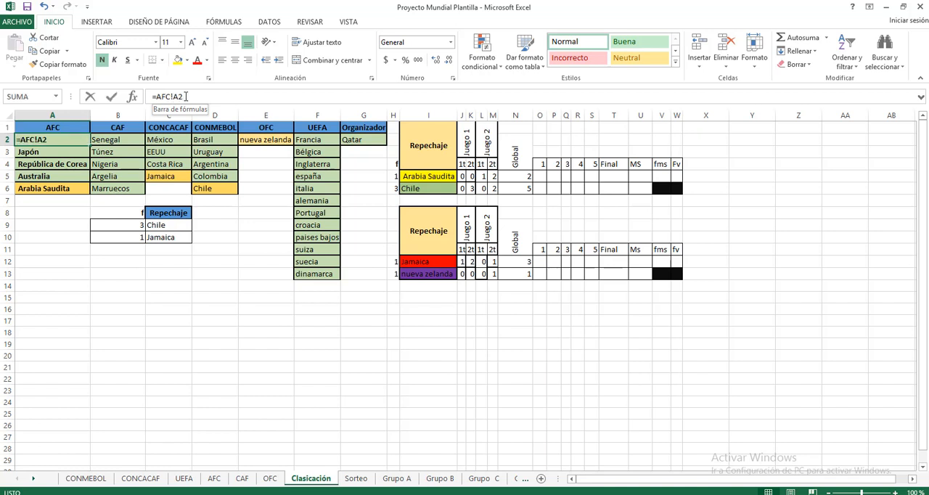
{"action": "left_click_drag", "start_coordinate": [186, 96], "coordinate": [150, 96]}
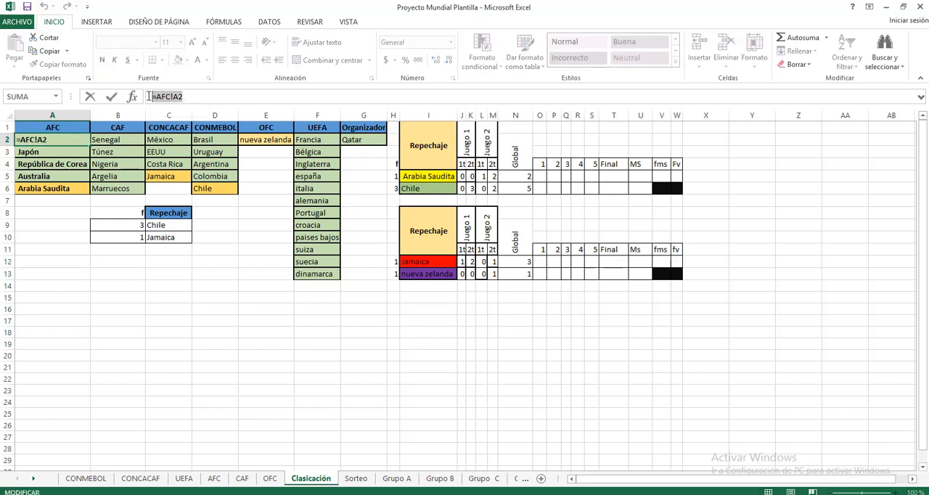
{"action": "key", "text": "BackSpace"}
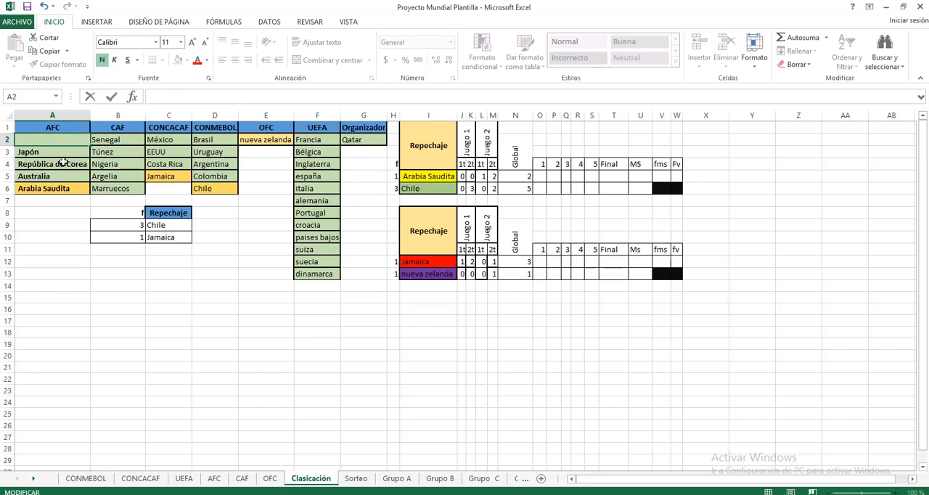
{"action": "left_click", "coordinate": [63, 162]}
{"action": "left_click", "coordinate": [66, 140]}
{"action": "type", "text": "="}
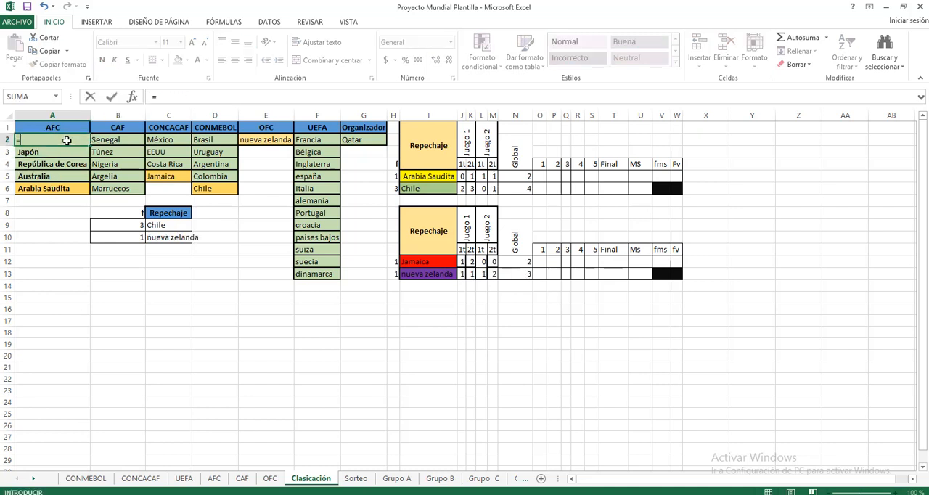
{"action": "left_click", "coordinate": [216, 484]}
{"action": "left_click", "coordinate": [35, 198]}
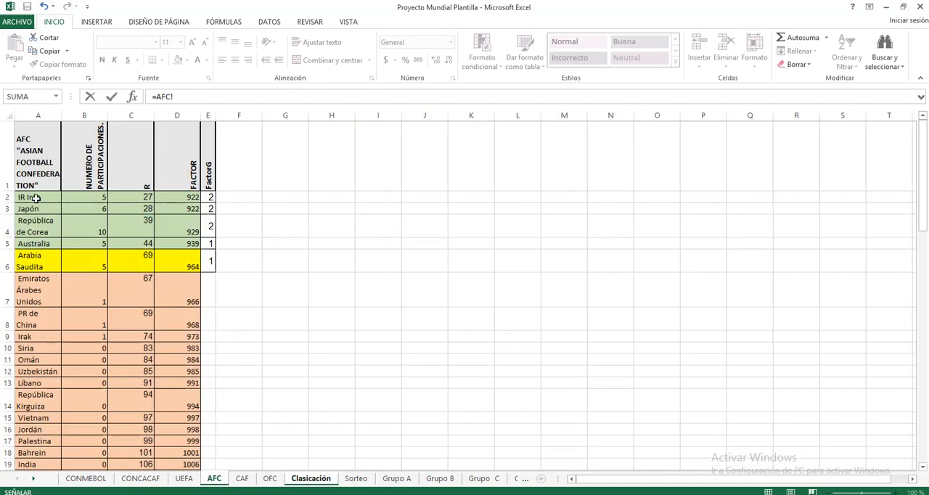
{"action": "key", "text": "Return"}
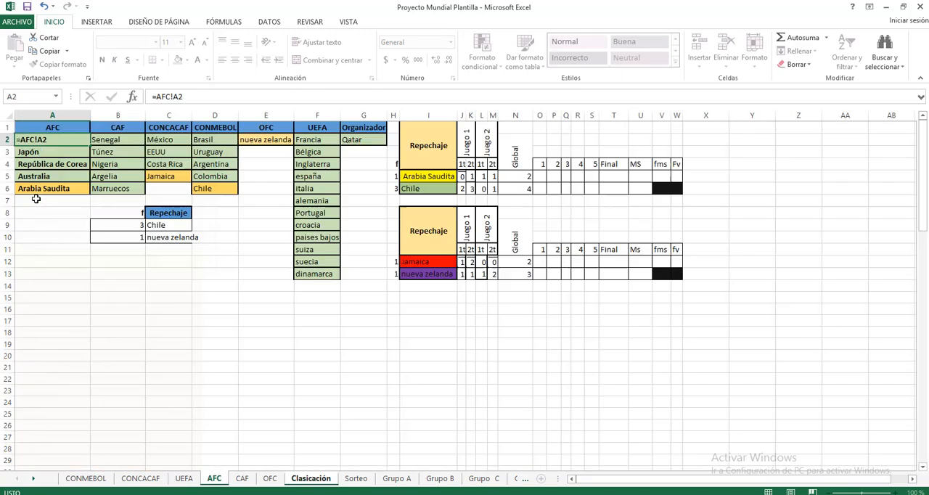
Check the sheet references in the first two team cells under AFC, A2 and A3.
{"action": "left_click", "coordinate": [72, 142]}
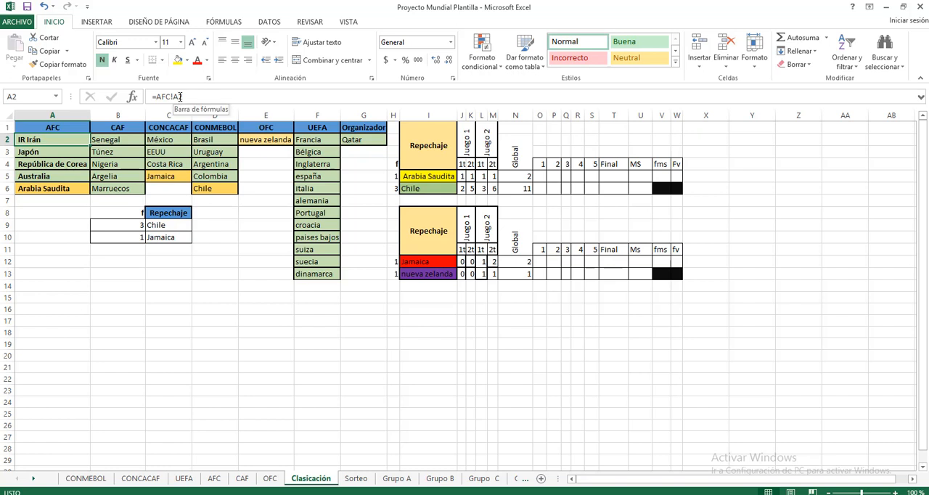
{"action": "left_click", "coordinate": [66, 154]}
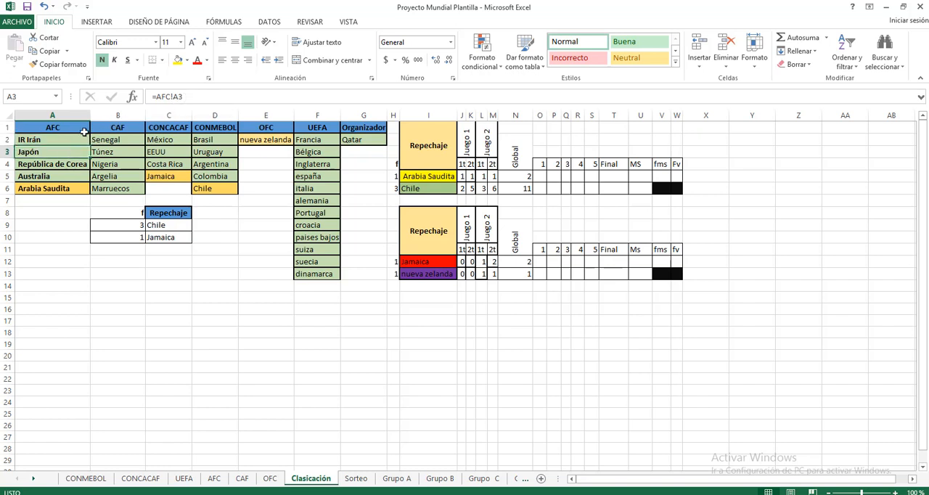
{"action": "left_click", "coordinate": [71, 139]}
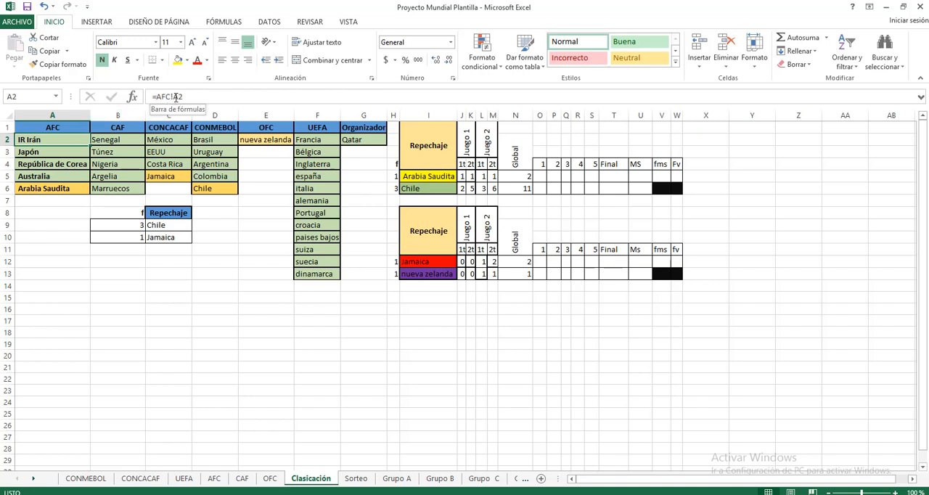
Compare the AFC reference in A3 with the team lists on the CAF and AFC sheets, and return to the Clasicación sheet.
{"action": "left_click", "coordinate": [62, 152]}
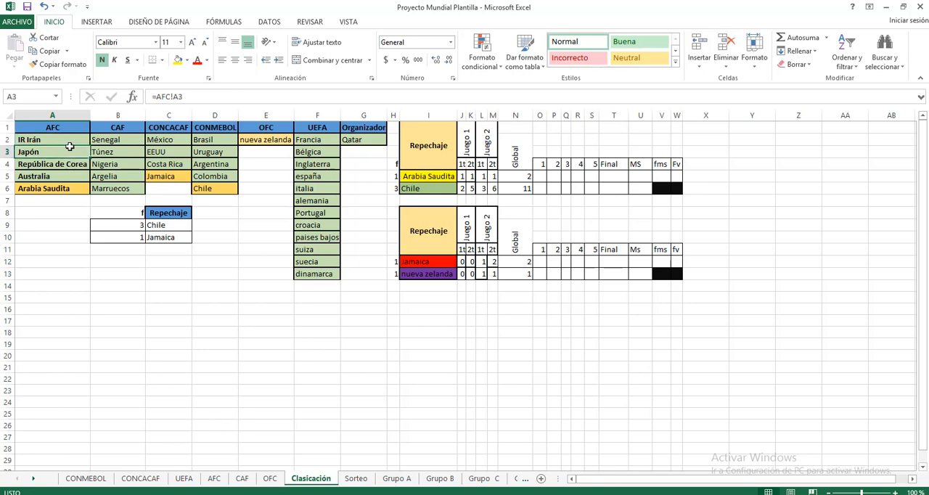
{"action": "left_click", "coordinate": [243, 480]}
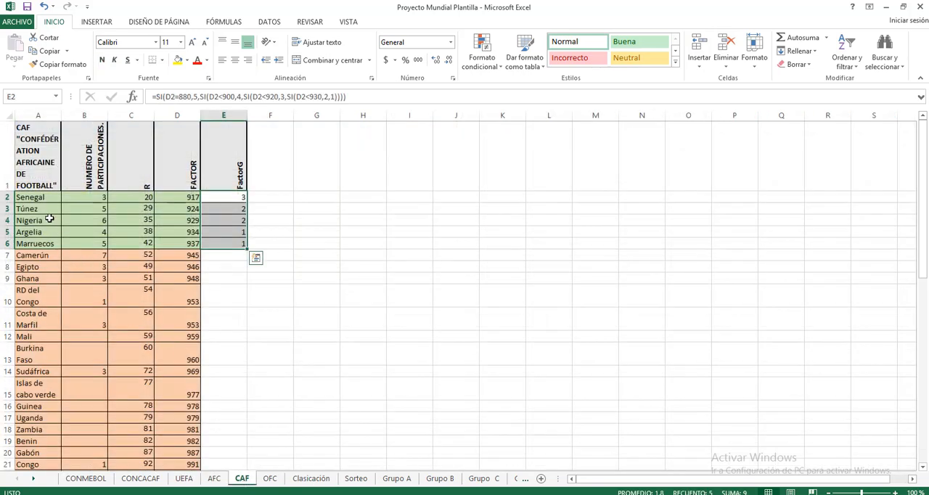
{"action": "left_click", "coordinate": [214, 478]}
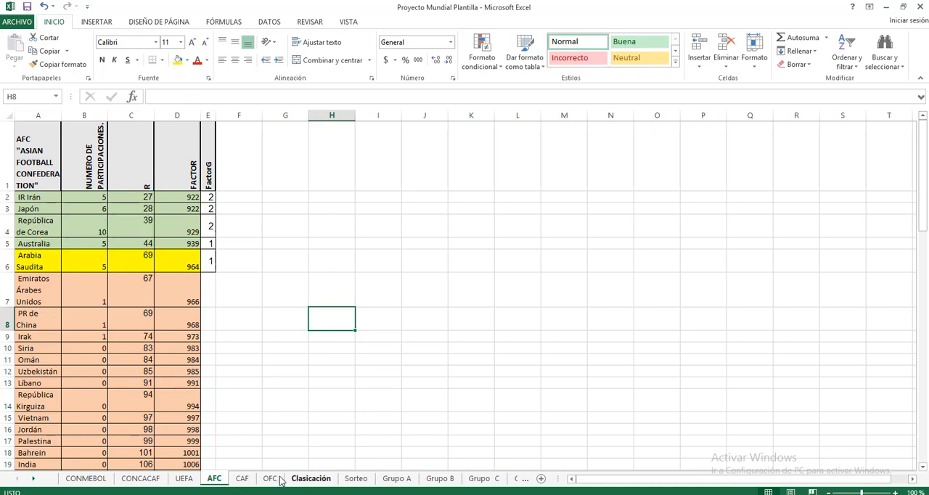
{"action": "left_click", "coordinate": [311, 479]}
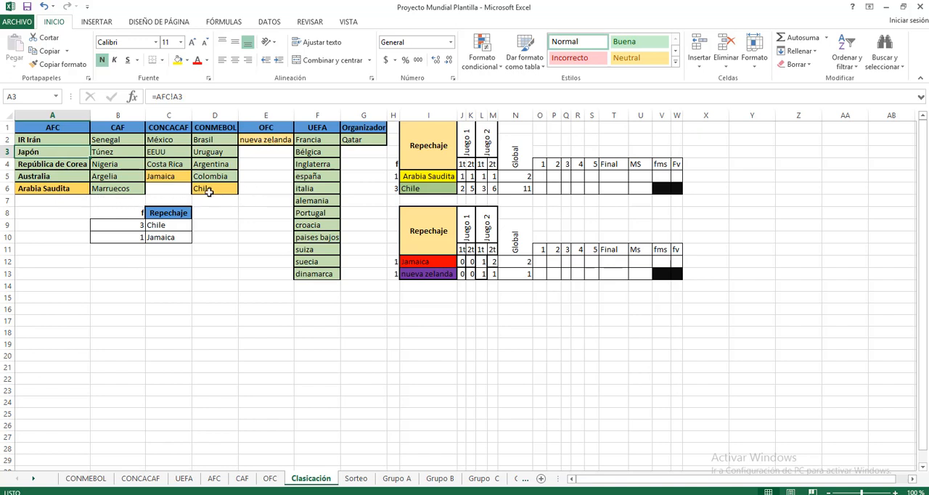
Check the sheet references behind the OFC team in E2 and the first UEFA teams in F2 and F3.
{"action": "left_click", "coordinate": [271, 142]}
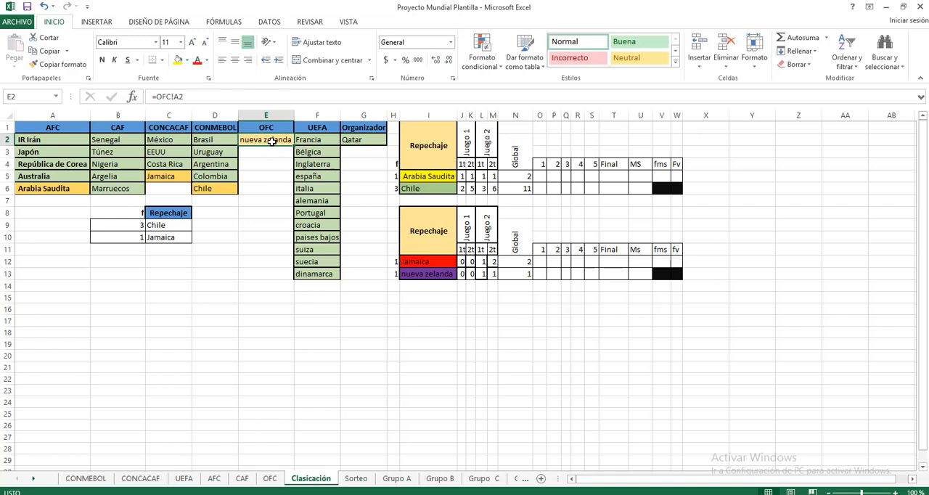
{"action": "left_click", "coordinate": [243, 258]}
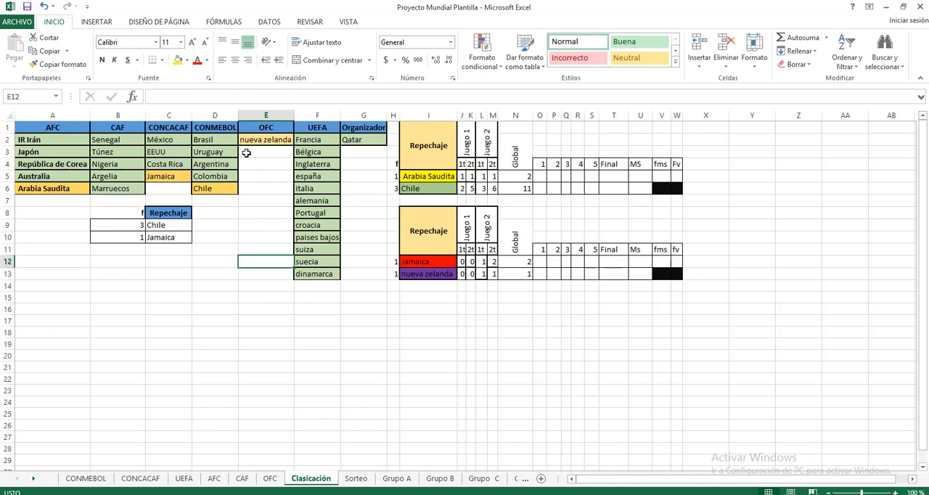
{"action": "left_click", "coordinate": [325, 140]}
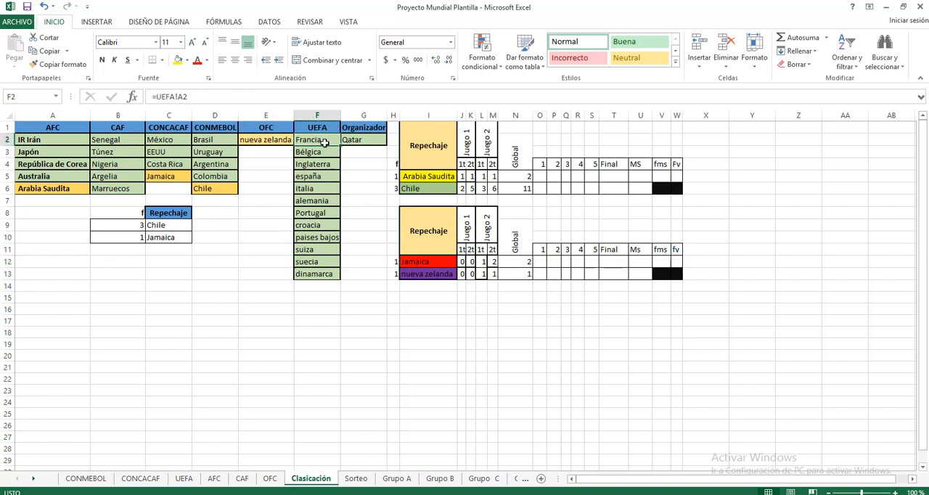
{"action": "left_click", "coordinate": [323, 163]}
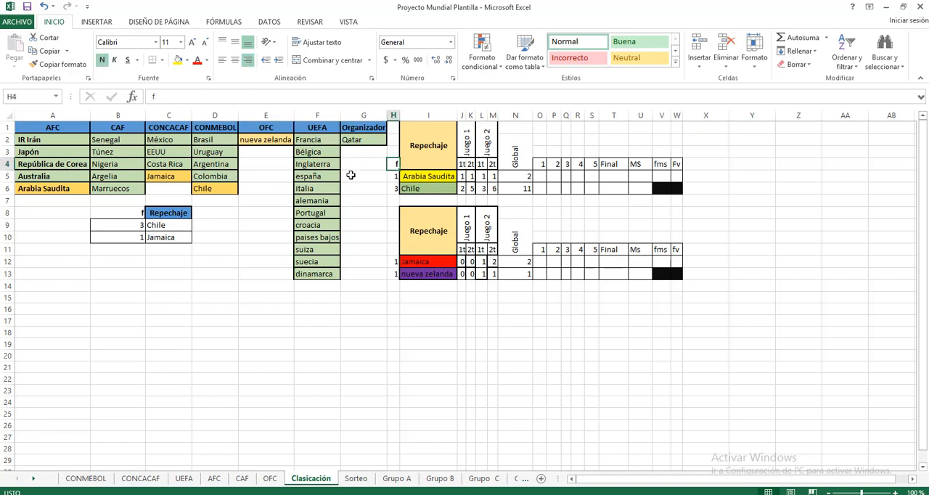
{"action": "left_click", "coordinate": [347, 178]}
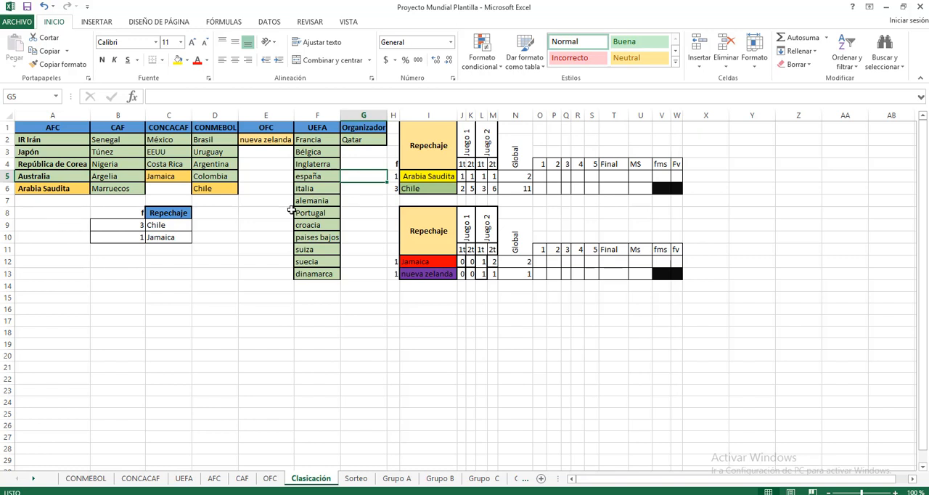
{"action": "left_click", "coordinate": [313, 153]}
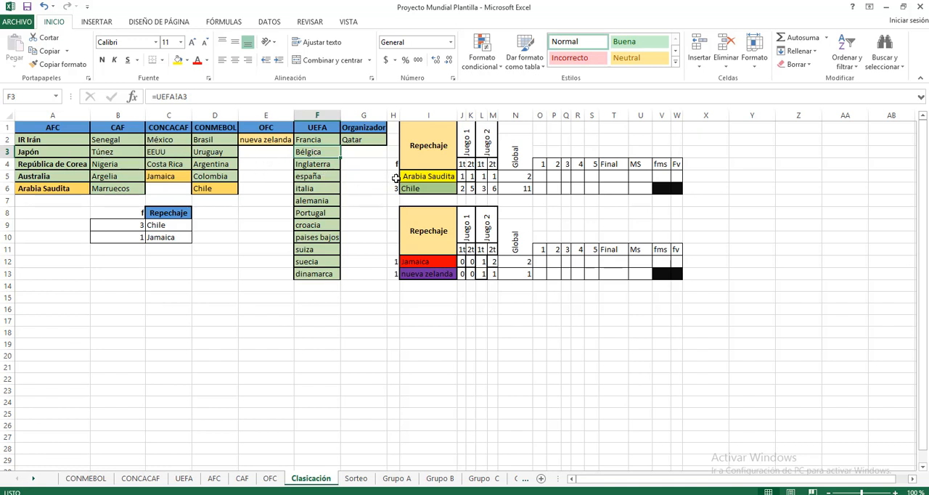
Trace the AFC, CONMEBOL, CONCACAF and OFC playoff teams to the two Repechaje tables, and check the team references in I5 and I6.
{"action": "left_click", "coordinate": [428, 152]}
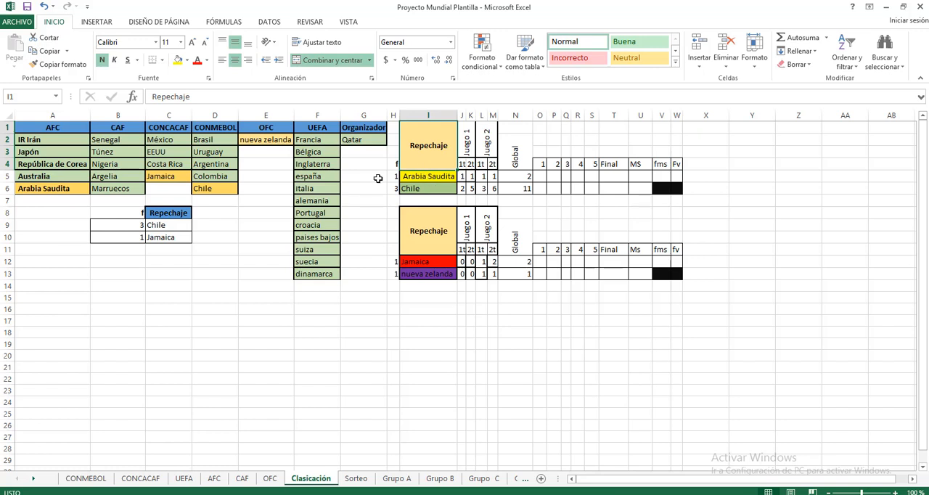
{"action": "left_click", "coordinate": [45, 189]}
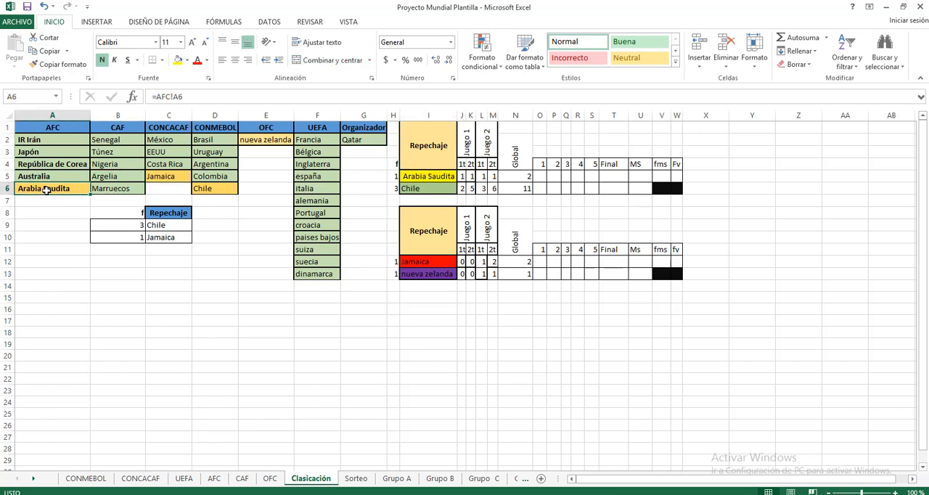
{"action": "left_click", "coordinate": [213, 188]}
{"action": "left_click", "coordinate": [162, 176]}
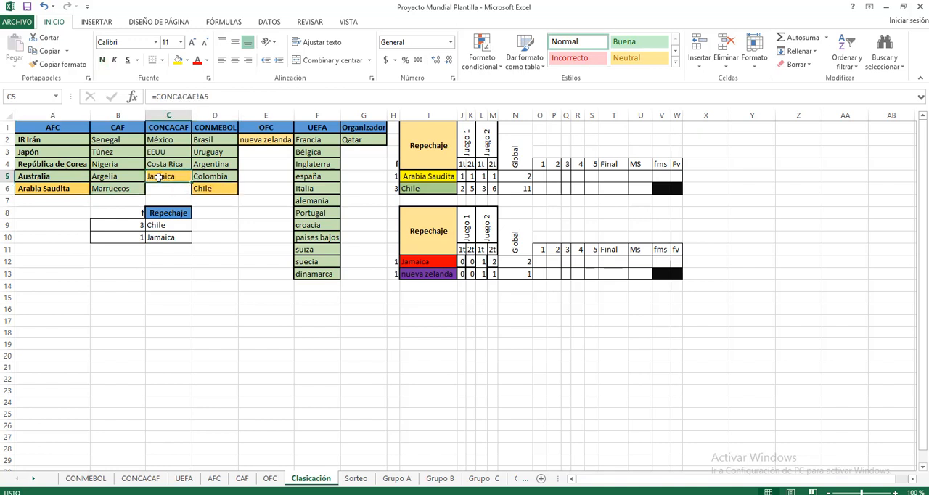
{"action": "left_click_drag", "start_coordinate": [418, 153], "coordinate": [425, 190]}
{"action": "left_click", "coordinate": [272, 138]}
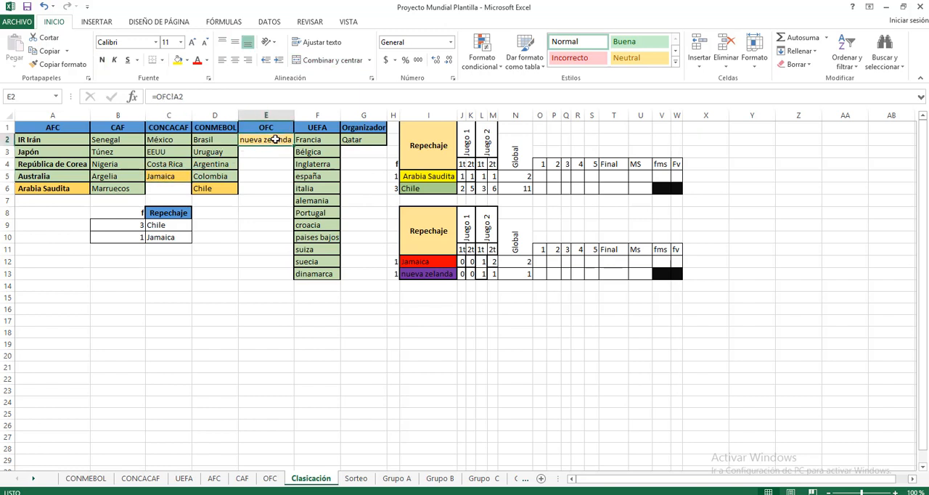
{"action": "left_click", "coordinate": [437, 242]}
{"action": "left_click", "coordinate": [424, 177]}
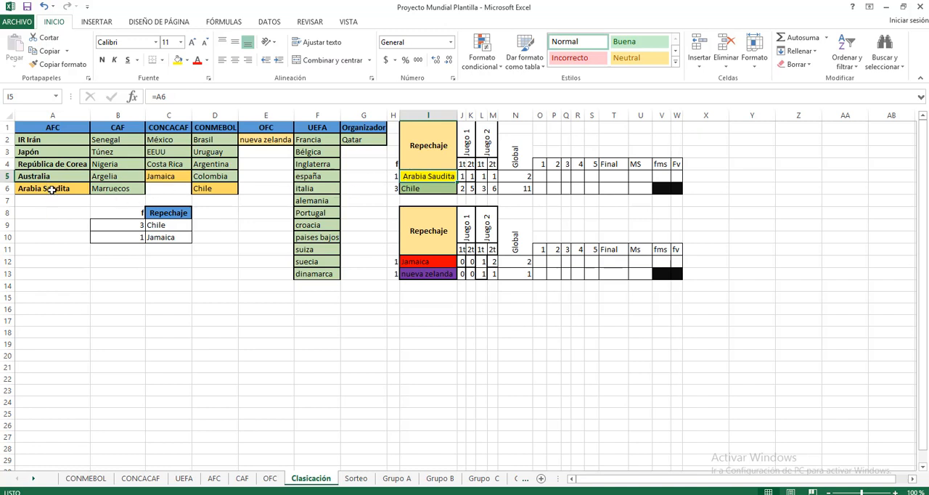
{"action": "left_click", "coordinate": [439, 190]}
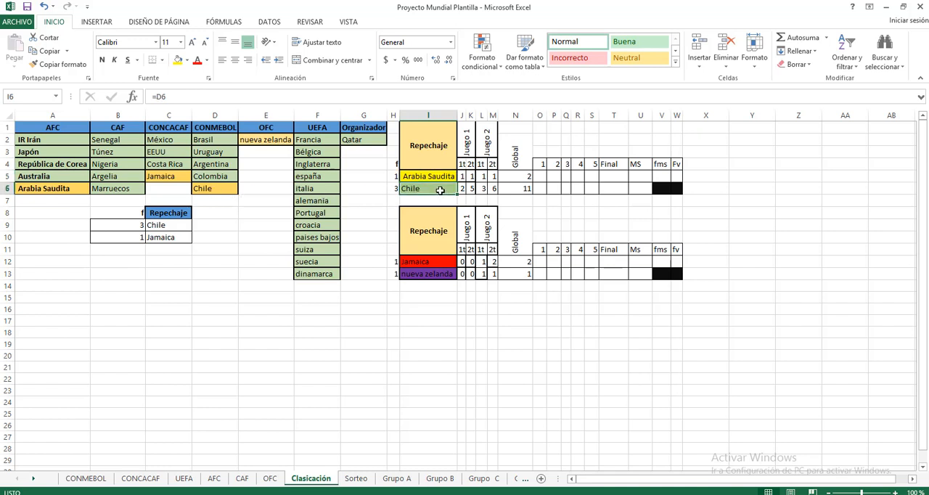
Replace the external workbook link in H5, Arabia Saudita's factor, with a reference to the AFC sheet's factor, =AFC!E6.
{"action": "left_click", "coordinate": [392, 177]}
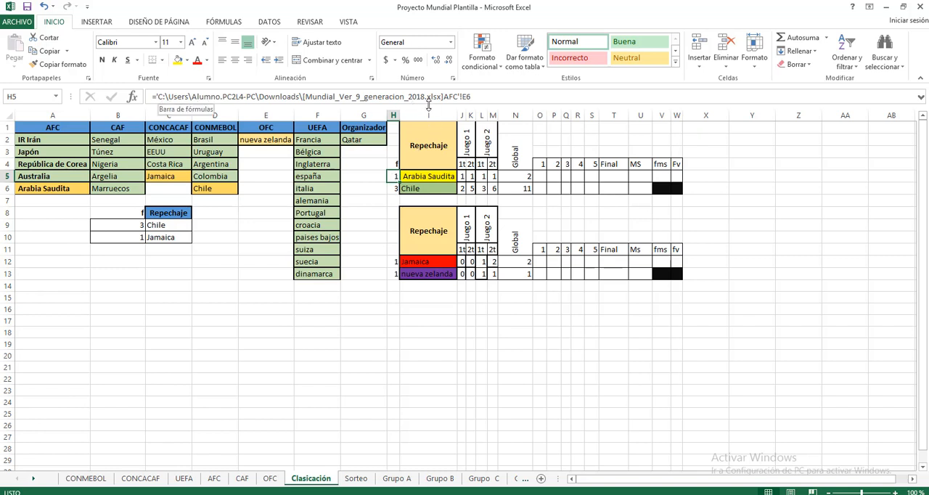
{"action": "left_click", "coordinate": [484, 97]}
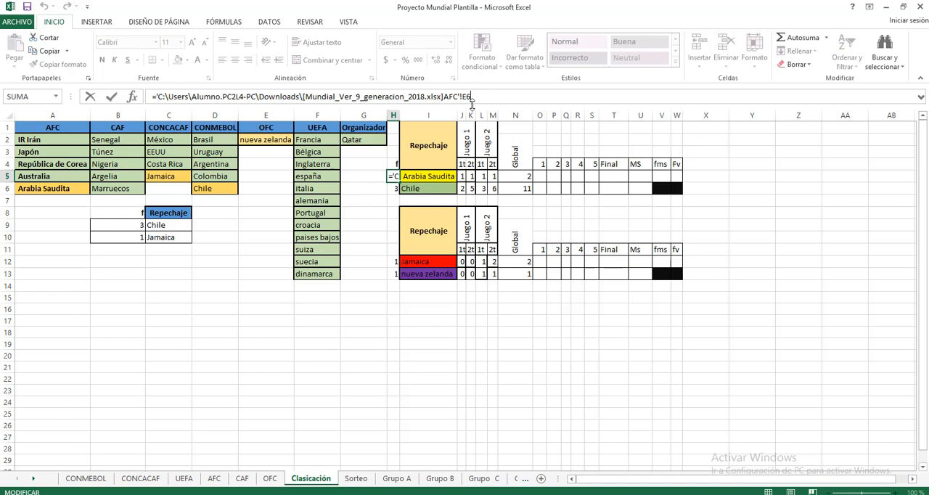
{"action": "key", "text": "BackSpace"}
{"action": "key", "text": "BackSpace"}
{"action": "key", "text": "BackSpace"}
{"action": "key", "text": "BackSpace"}
{"action": "key", "text": "BackSpace"}
{"action": "key", "text": "BackSpace"}
{"action": "key", "text": "BackSpace"}
{"action": "key", "text": "BackSpace"}
{"action": "key", "text": "BackSpace"}
{"action": "key", "text": "BackSpace"}
{"action": "key", "text": "BackSpace"}
{"action": "key", "text": "BackSpace"}
{"action": "key", "text": "BackSpace"}
{"action": "key", "text": "BackSpace"}
{"action": "key", "text": "BackSpace"}
{"action": "key", "text": "BackSpace"}
{"action": "key", "text": "BackSpace"}
{"action": "key", "text": "BackSpace"}
{"action": "key", "text": "BackSpace"}
{"action": "key", "text": "BackSpace"}
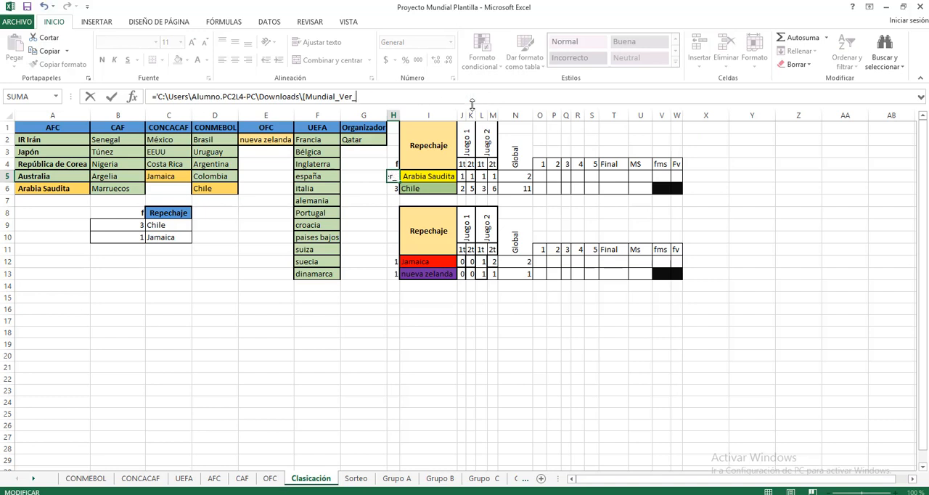
{"action": "key", "text": "BackSpace"}
{"action": "key", "text": "BackSpace"}
{"action": "key", "text": "BackSpace"}
{"action": "key", "text": "BackSpace"}
{"action": "key", "text": "BackSpace"}
{"action": "key", "text": "BackSpace"}
{"action": "key", "text": "BackSpace"}
{"action": "key", "text": "BackSpace"}
{"action": "key", "text": "BackSpace"}
{"action": "key", "text": "BackSpace"}
{"action": "key", "text": "BackSpace"}
{"action": "key", "text": "BackSpace"}
{"action": "key", "text": "BackSpace"}
{"action": "key", "text": "BackSpace"}
{"action": "key", "text": "BackSpace"}
{"action": "key", "text": "BackSpace"}
{"action": "key", "text": "BackSpace"}
{"action": "key", "text": "BackSpace"}
{"action": "key", "text": "BackSpace"}
{"action": "key", "text": "BackSpace"}
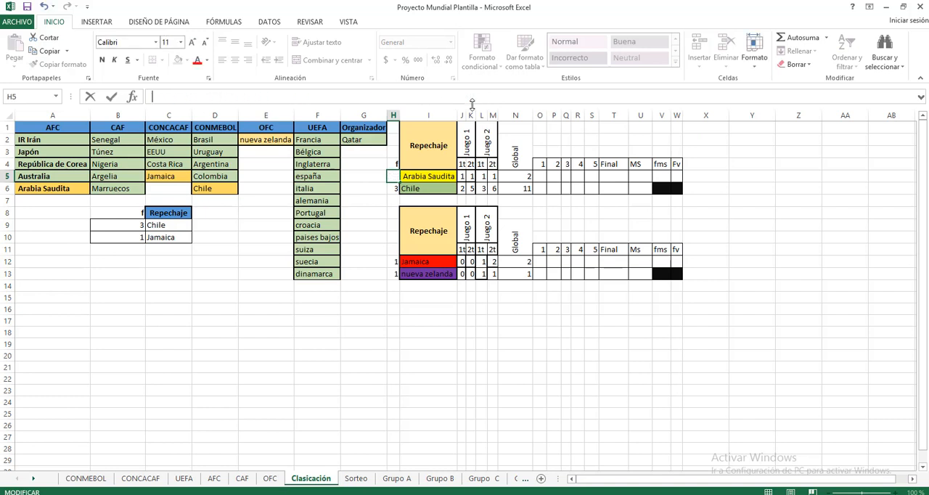
{"action": "type", "text": "="}
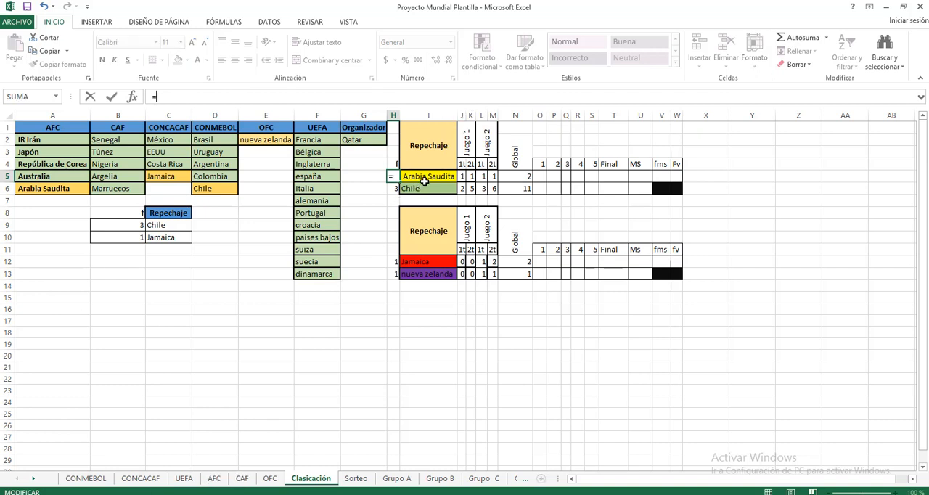
{"action": "left_click", "coordinate": [214, 484]}
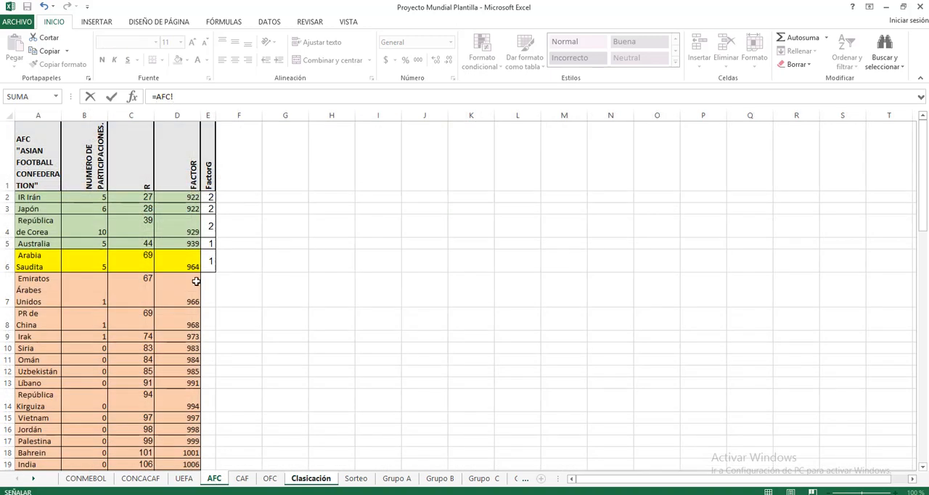
{"action": "left_click", "coordinate": [209, 261]}
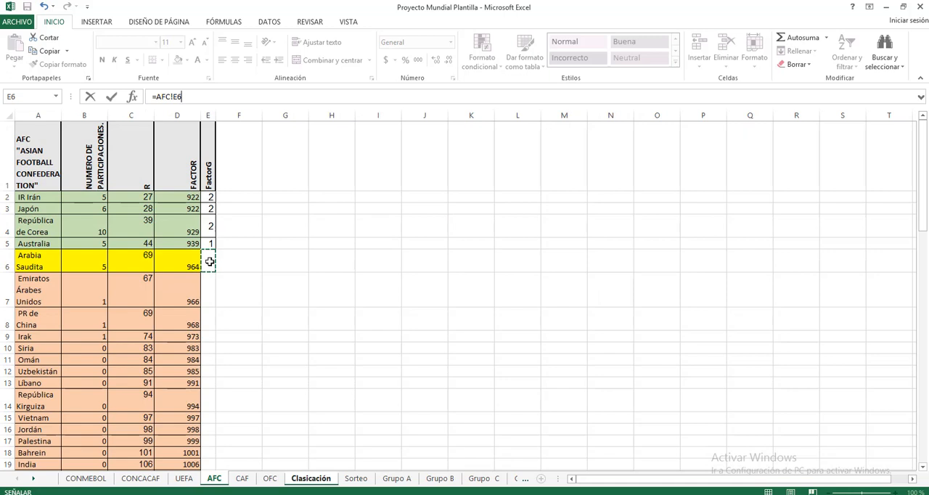
{"action": "key", "text": "Return"}
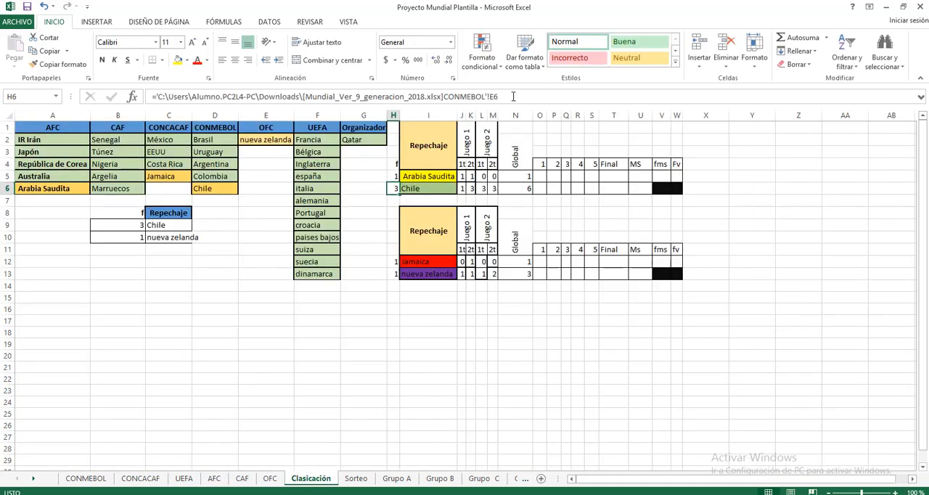
Replace the external workbook link in H6, Chile's factor, with a reference to the CONMEBOL sheet's factor, =CONMEBOL!E6.
{"action": "left_click_drag", "start_coordinate": [512, 95], "coordinate": [156, 97]}
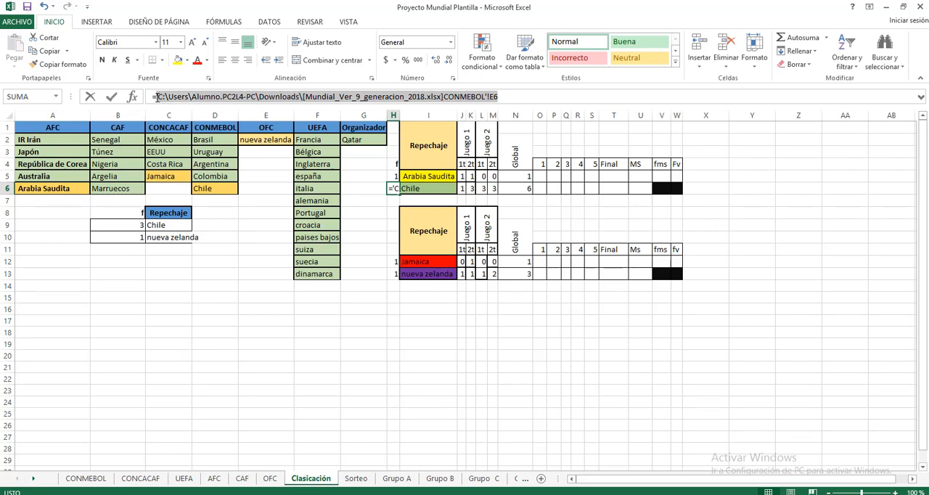
{"action": "key", "text": "BackSpace"}
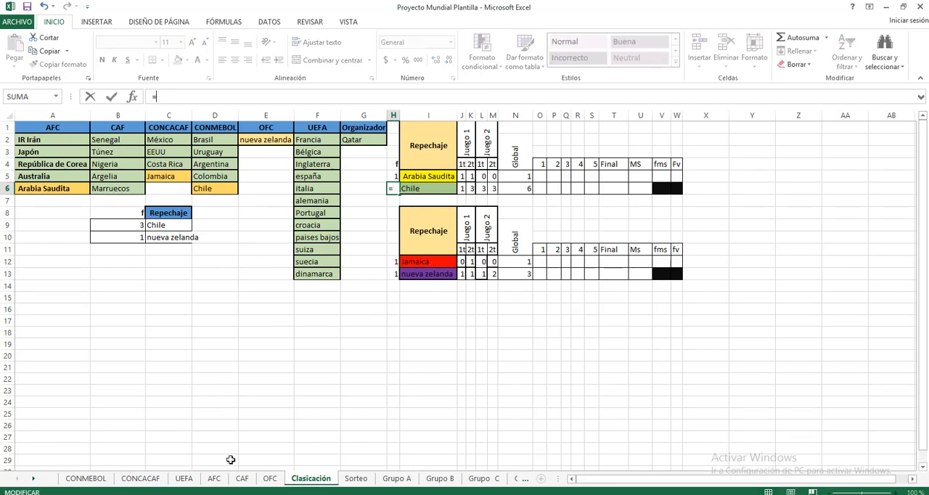
{"action": "left_click", "coordinate": [85, 478]}
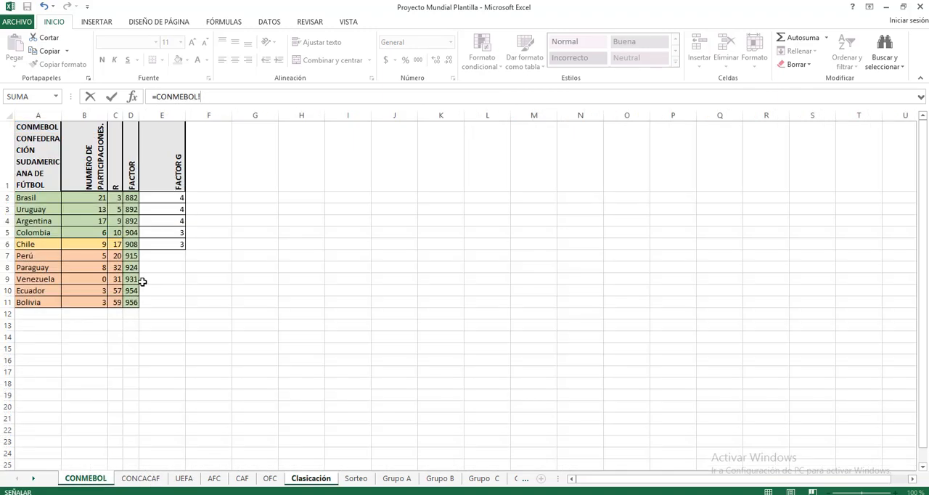
{"action": "left_click", "coordinate": [178, 246]}
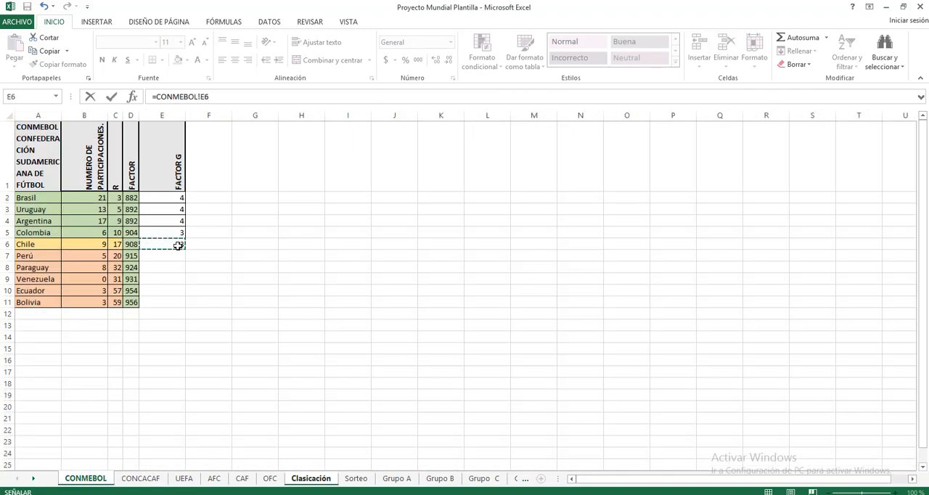
{"action": "key", "text": "Return"}
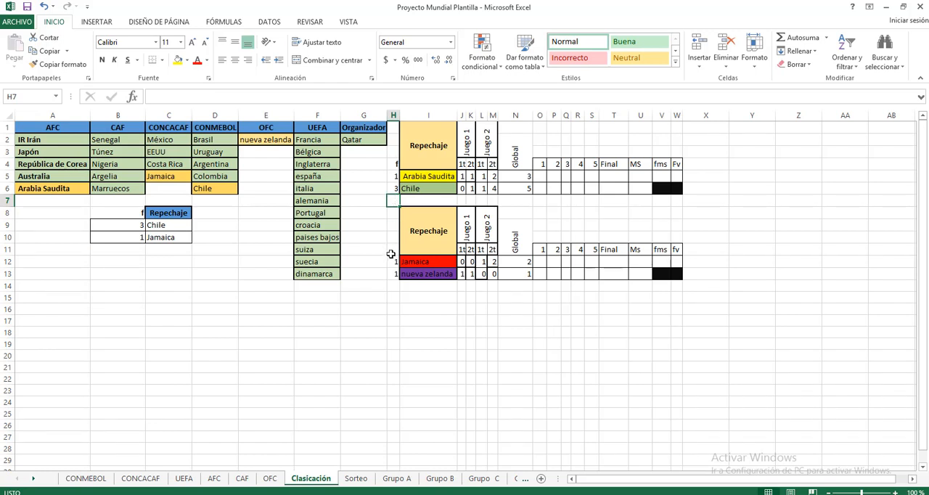
Replace the external workbook link in H12, Jamaica's factor, with a reference to the CONCACAF sheet's factor, =CONCACAF!E5.
{"action": "left_click", "coordinate": [393, 261]}
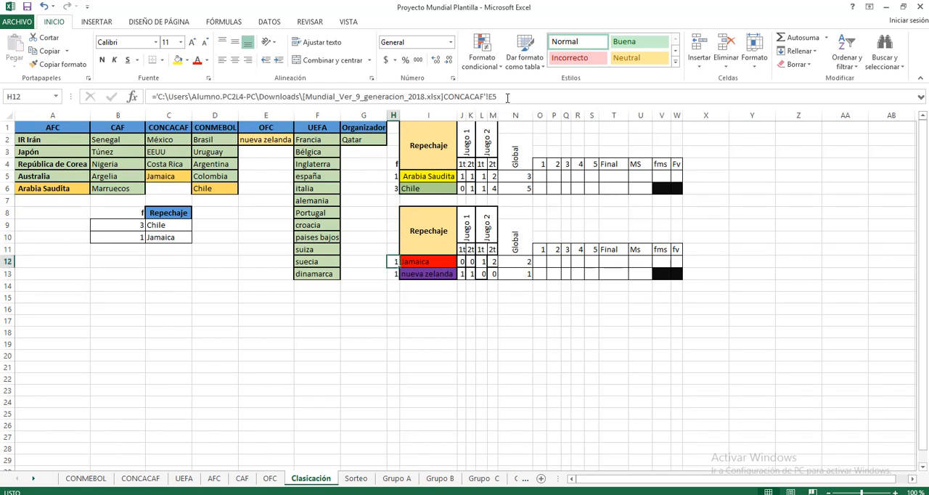
{"action": "left_click_drag", "start_coordinate": [507, 97], "coordinate": [158, 96]}
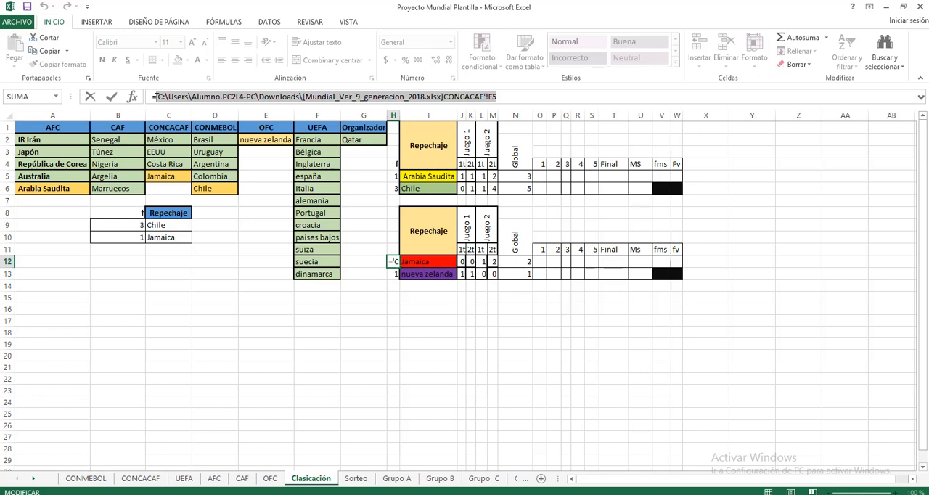
{"action": "key", "text": "BackSpace"}
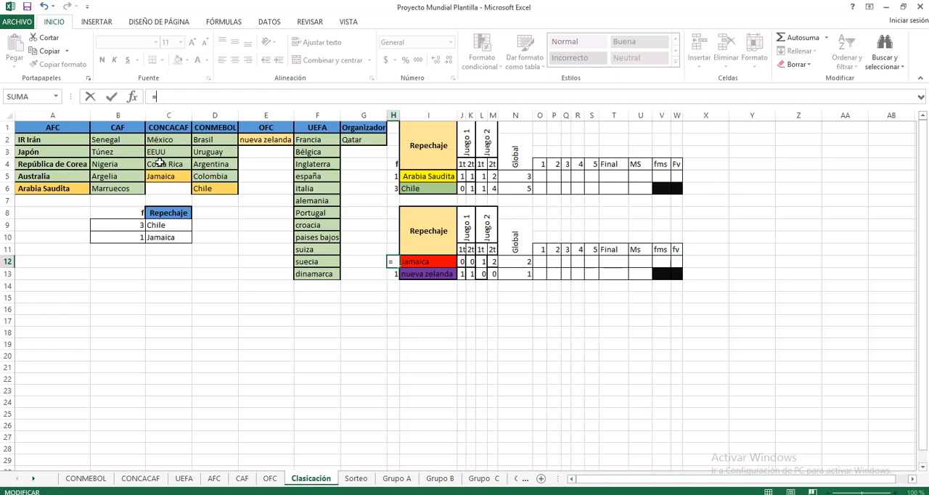
{"action": "left_click", "coordinate": [146, 483]}
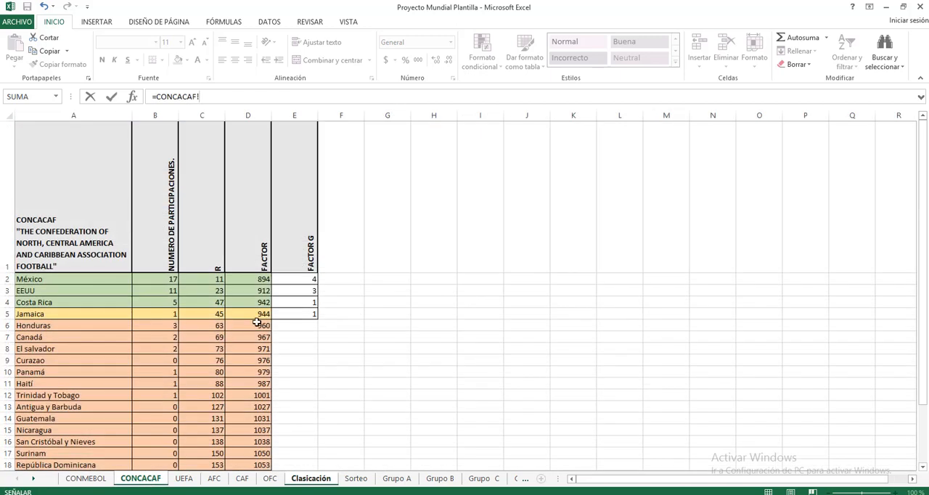
{"action": "left_click", "coordinate": [303, 313]}
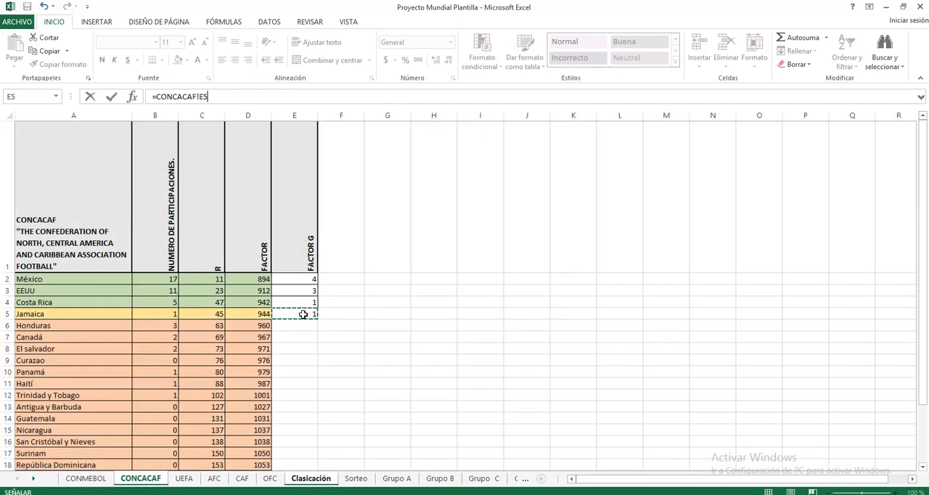
{"action": "key", "text": "Return"}
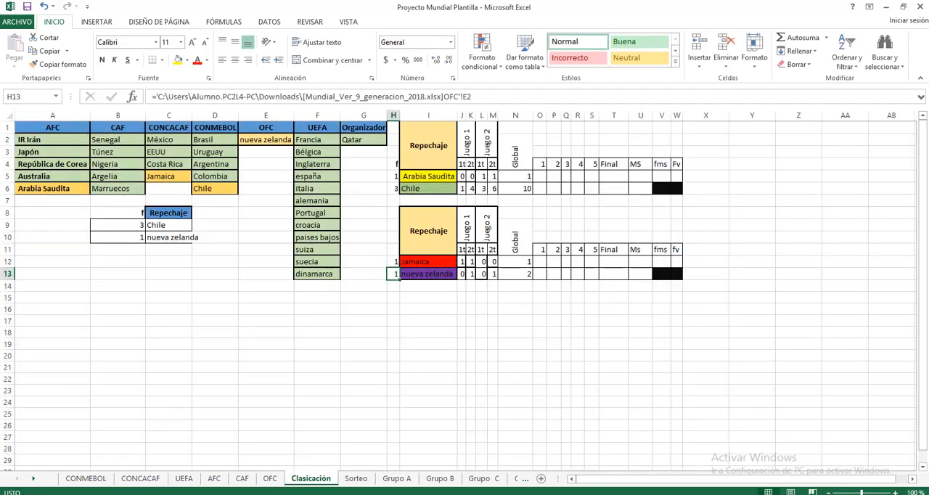
Replace the external workbook link in H13, nueva zelanda's factor, with a reference to the OFC sheet's factor, =OFC!E2.
{"action": "left_click_drag", "start_coordinate": [472, 97], "coordinate": [158, 96]}
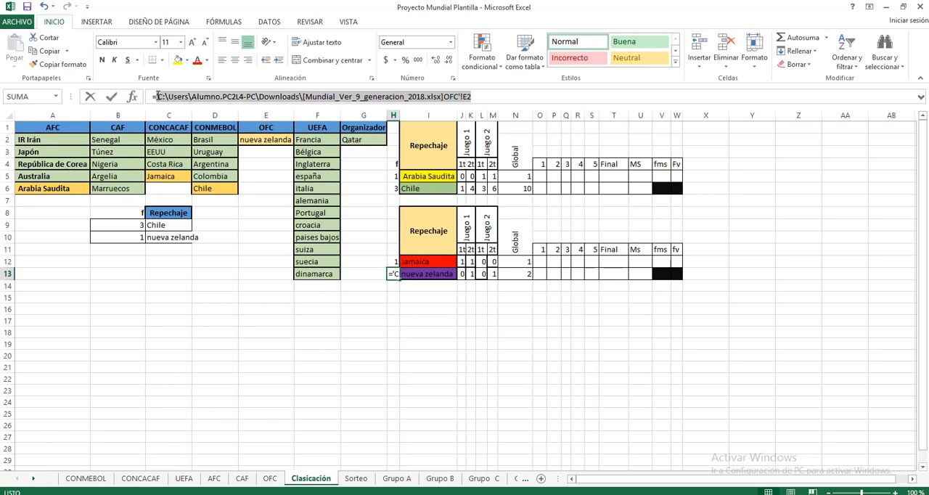
{"action": "key", "text": "BackSpace"}
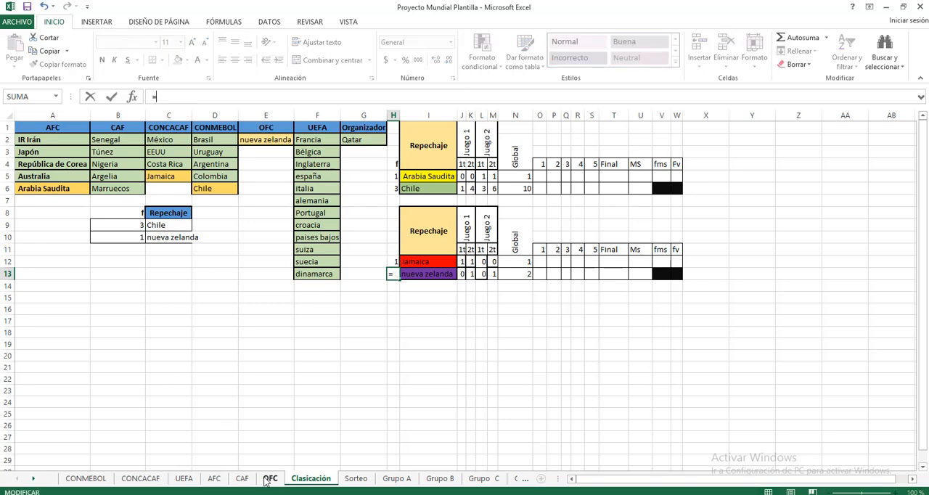
{"action": "left_click", "coordinate": [268, 479]}
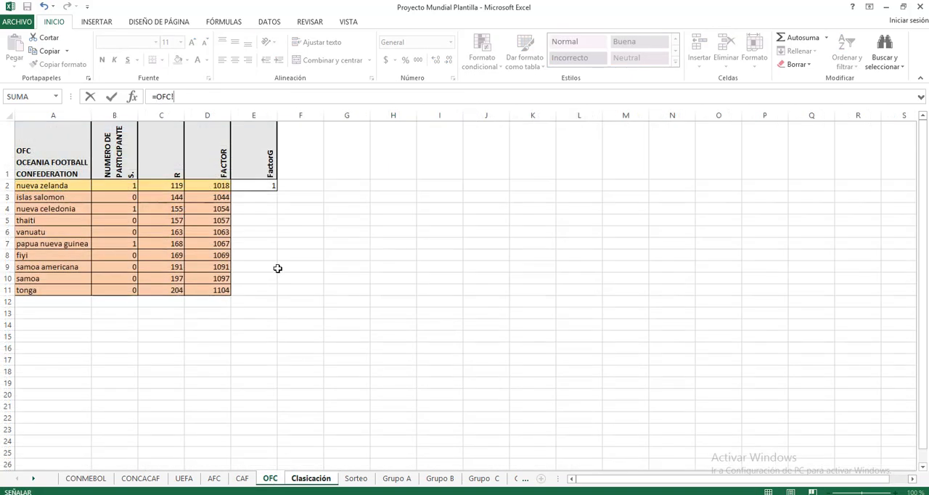
{"action": "left_click", "coordinate": [258, 187]}
{"action": "key", "text": "Return"}
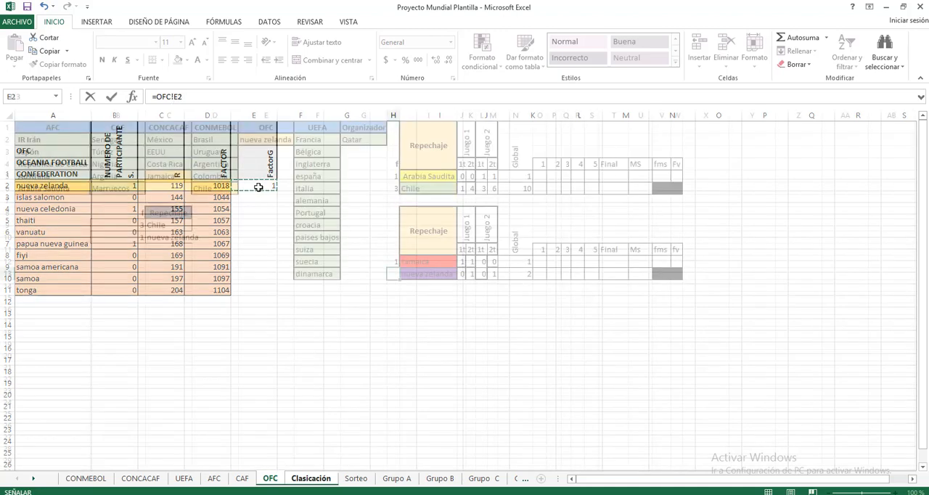
Bold the Juego 1 and Juego 2 headers and the 1t and 2t labels in J4 and K4 of the upper Repechaje table.
{"action": "left_click", "coordinate": [428, 148]}
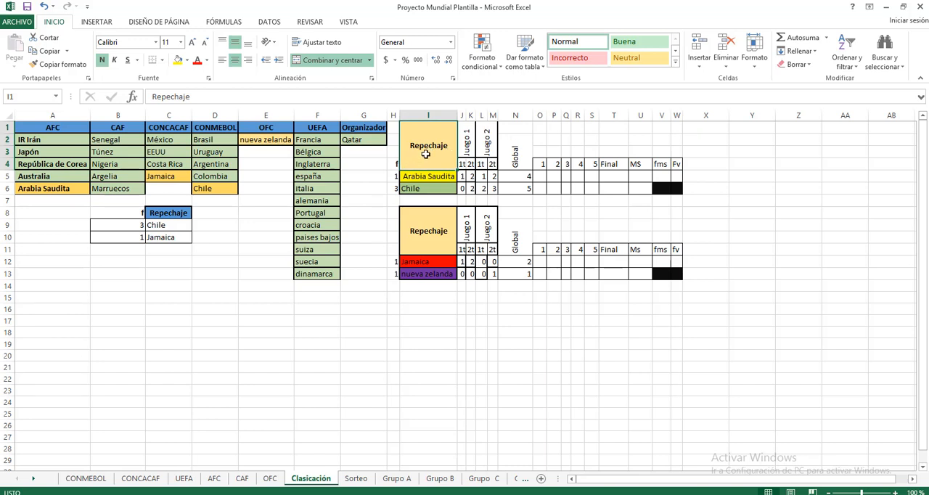
{"action": "left_click", "coordinate": [420, 179]}
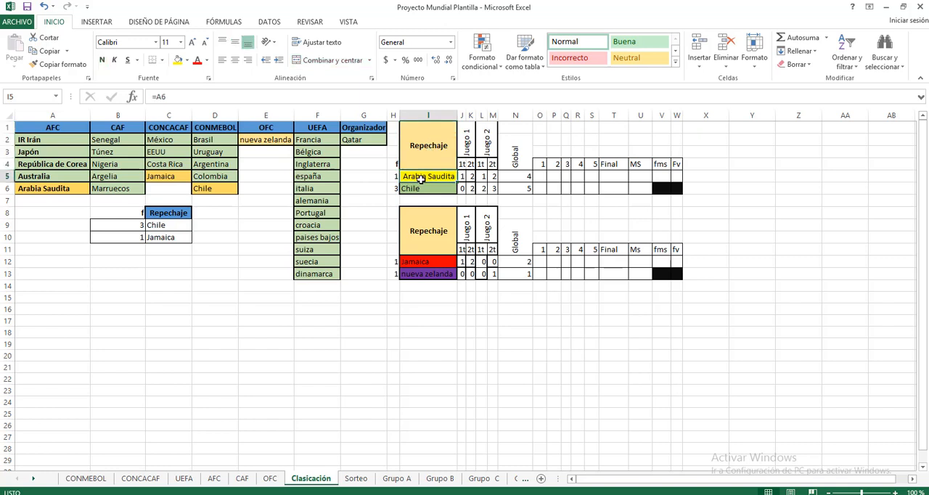
{"action": "left_click", "coordinate": [422, 190]}
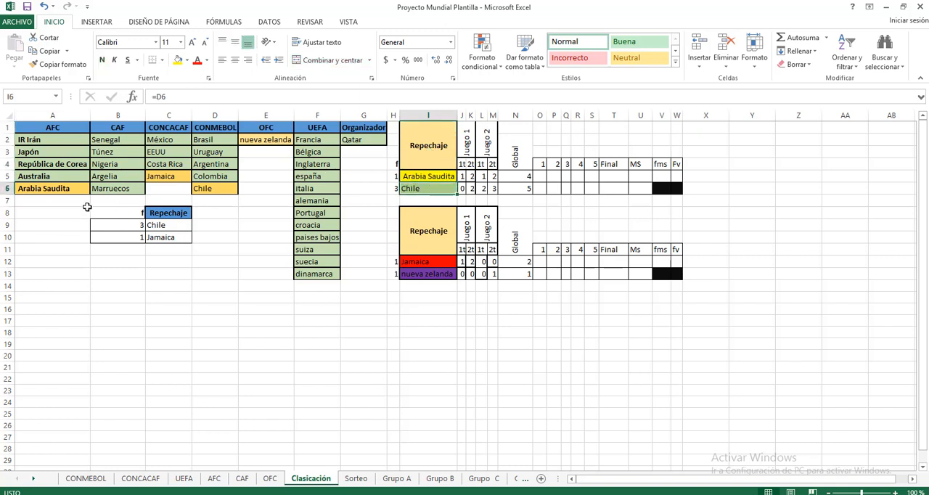
{"action": "left_click", "coordinate": [468, 148]}
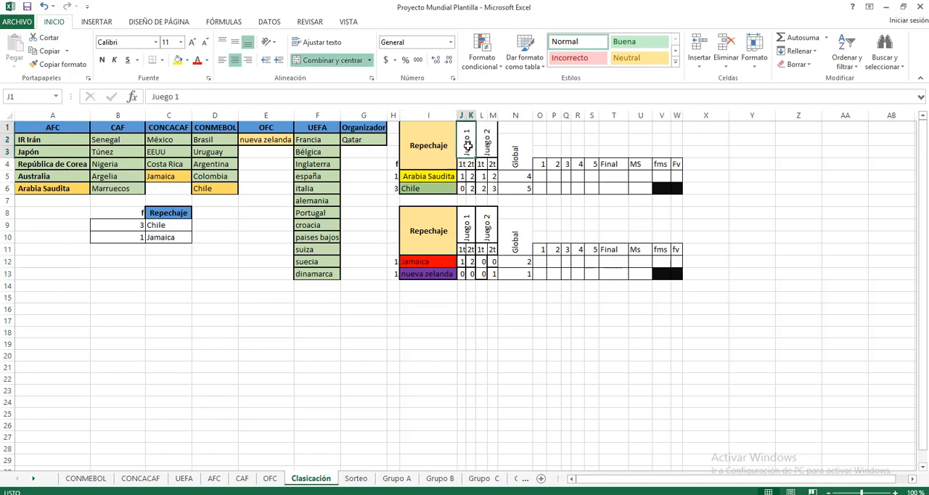
{"action": "left_click", "coordinate": [102, 60]}
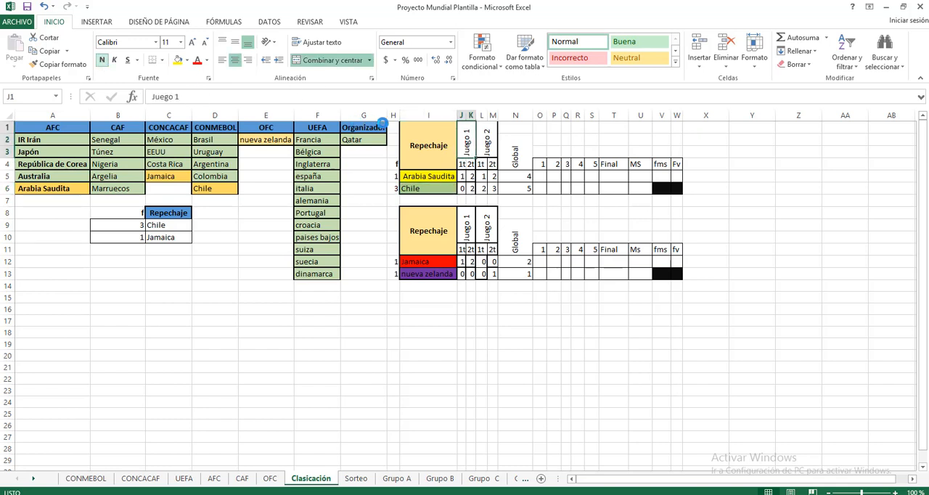
{"action": "left_click", "coordinate": [490, 147]}
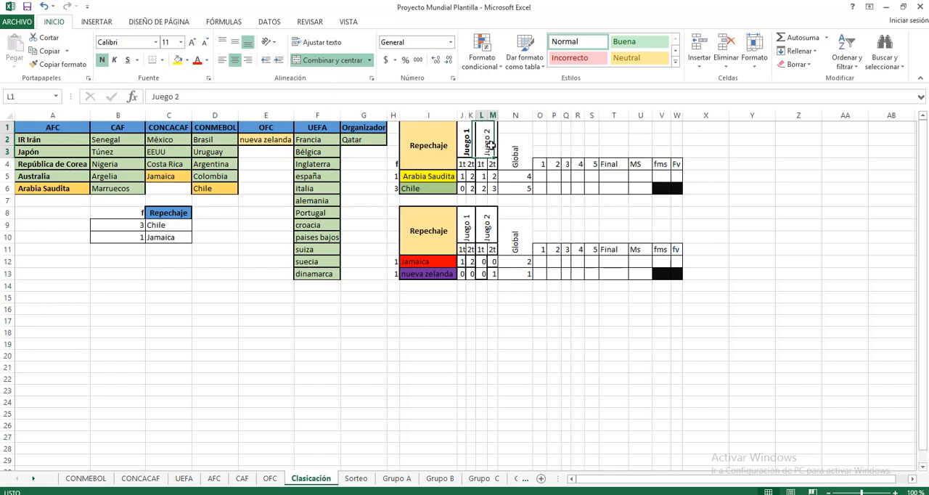
{"action": "left_click", "coordinate": [101, 60]}
{"action": "left_click", "coordinate": [463, 164]}
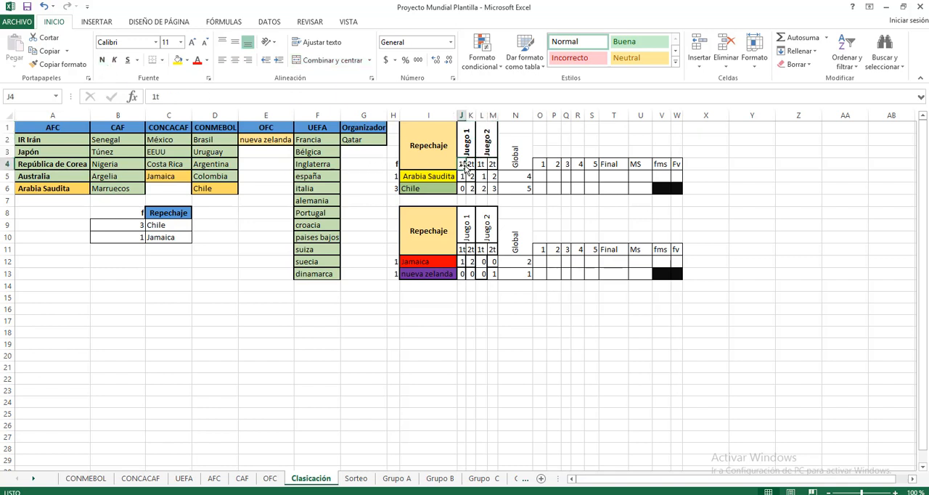
{"action": "left_click", "coordinate": [102, 59]}
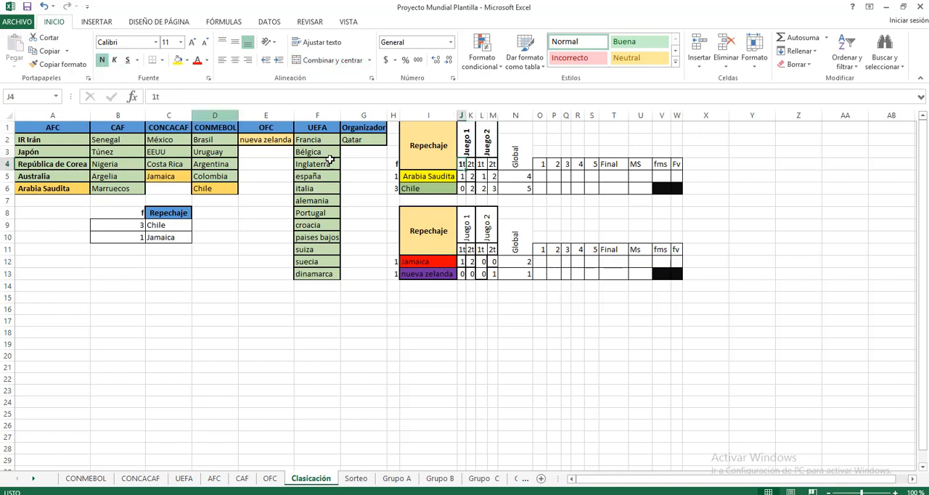
{"action": "left_click", "coordinate": [470, 164]}
{"action": "left_click", "coordinate": [102, 60]}
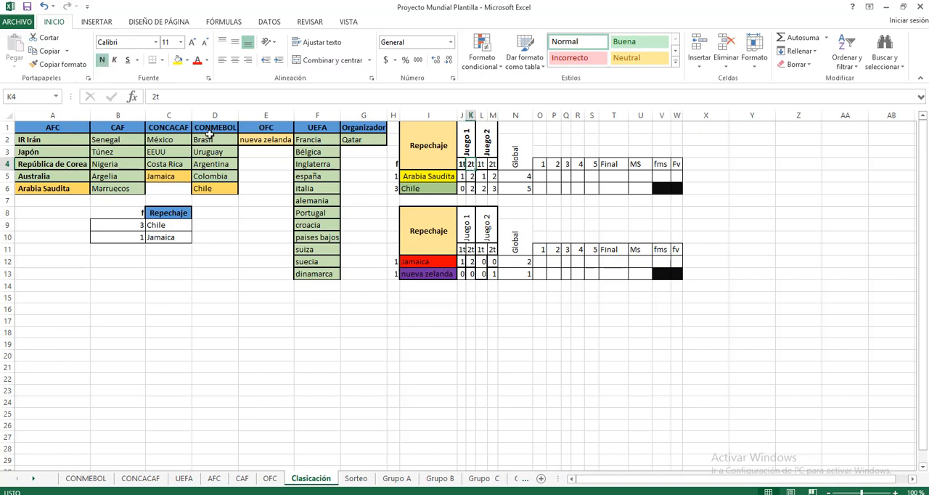
Set column H's font colour to white to hide the Repechaje factors on the sheet.
{"action": "left_click", "coordinate": [464, 177]}
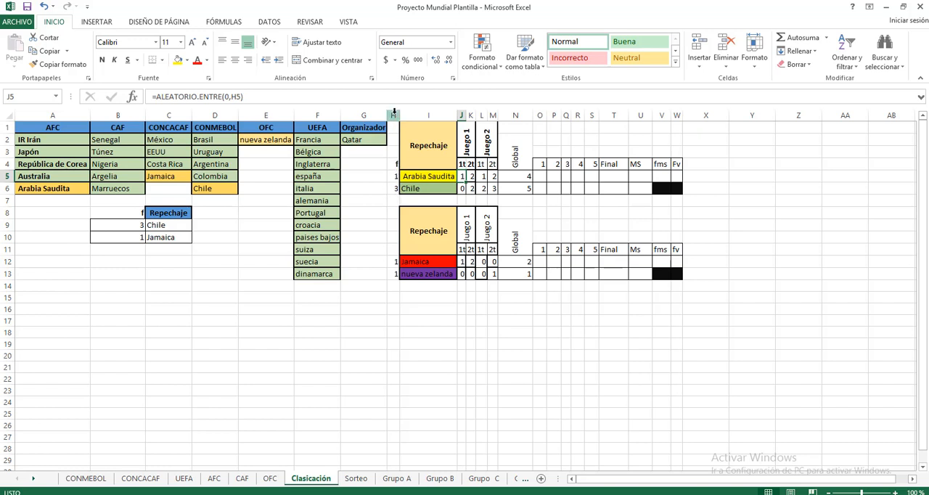
{"action": "left_click", "coordinate": [392, 115]}
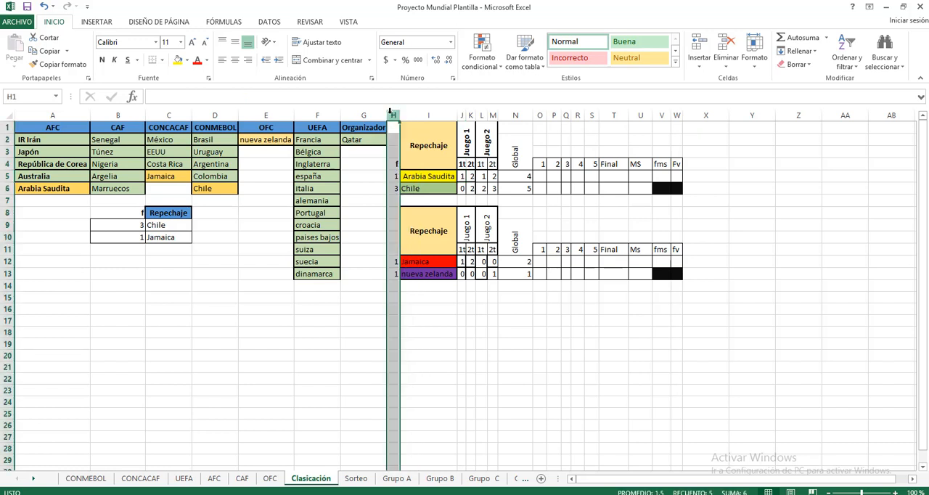
{"action": "left_click", "coordinate": [207, 60]}
{"action": "left_click", "coordinate": [201, 102]}
{"action": "left_click", "coordinate": [343, 331]}
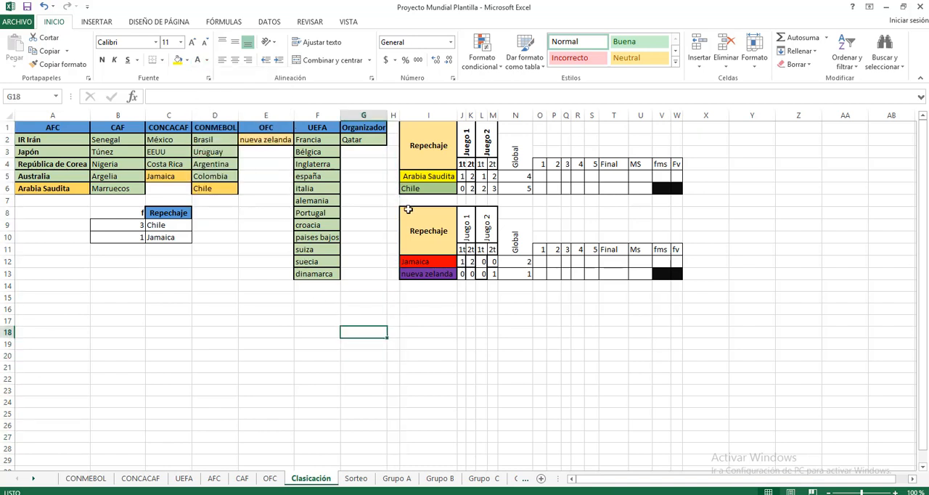
Examine the upper Repechaje table's goal formulas in J5, J6 and K5 and its Global formulas in N5 and N6.
{"action": "left_click", "coordinate": [462, 175]}
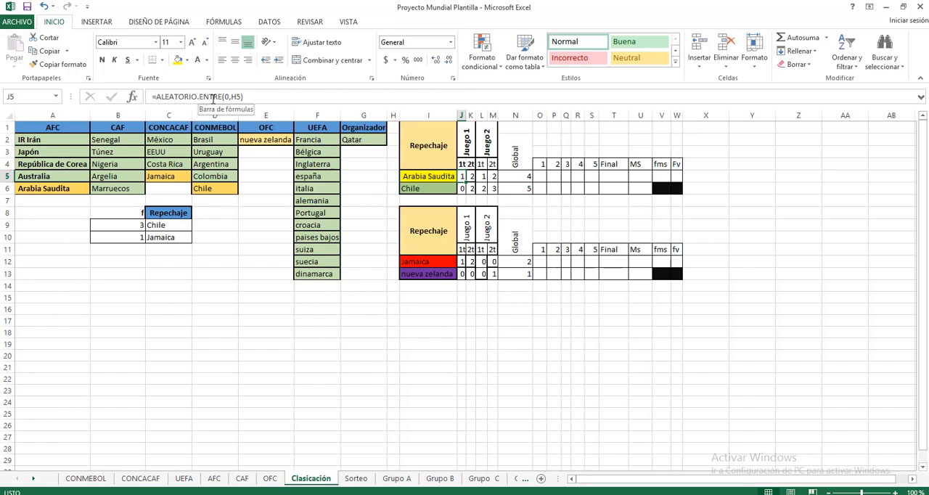
{"action": "left_click", "coordinate": [462, 188]}
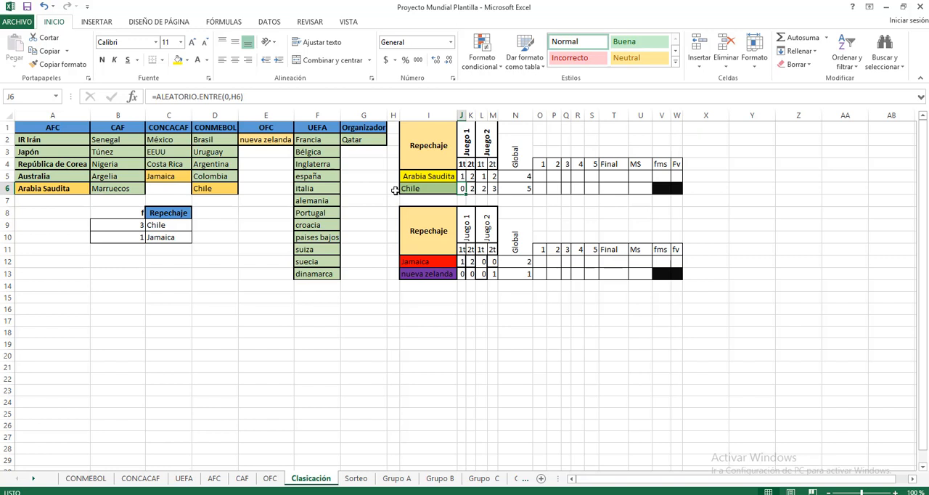
{"action": "left_click", "coordinate": [471, 176]}
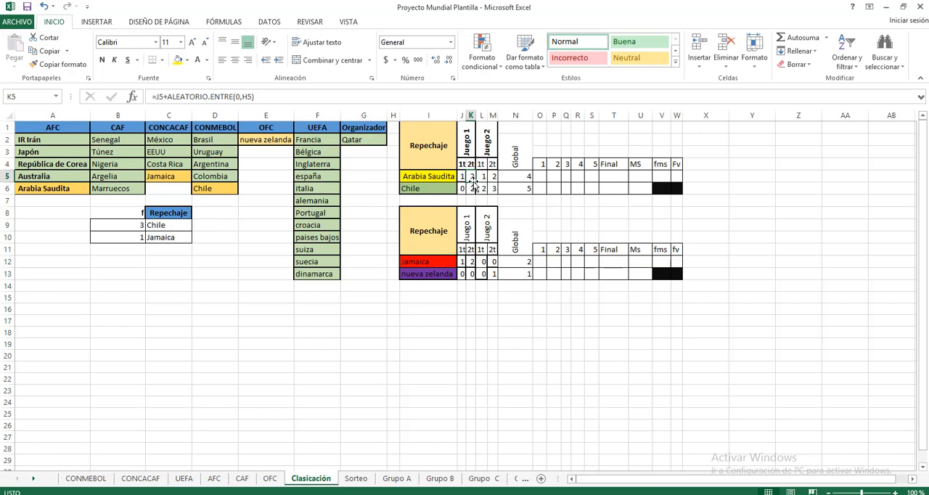
{"action": "left_click", "coordinate": [524, 177]}
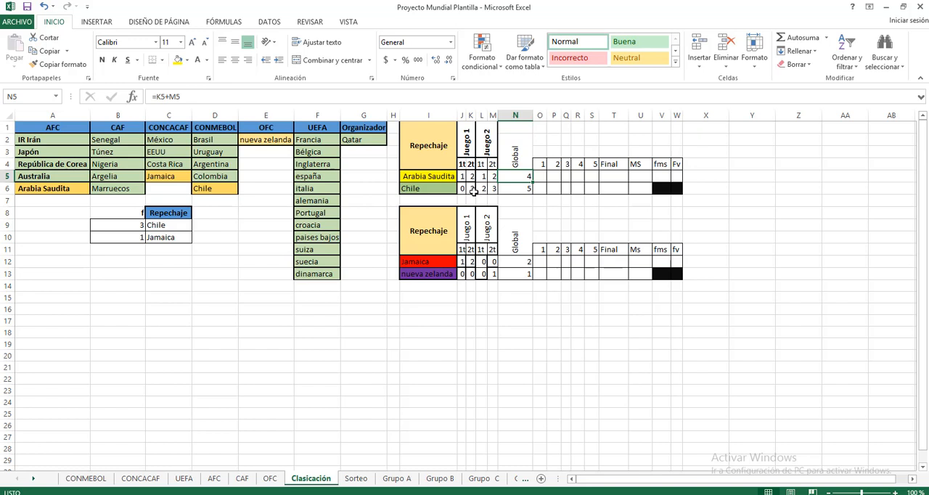
{"action": "left_click", "coordinate": [492, 177]}
{"action": "left_click", "coordinate": [523, 190]}
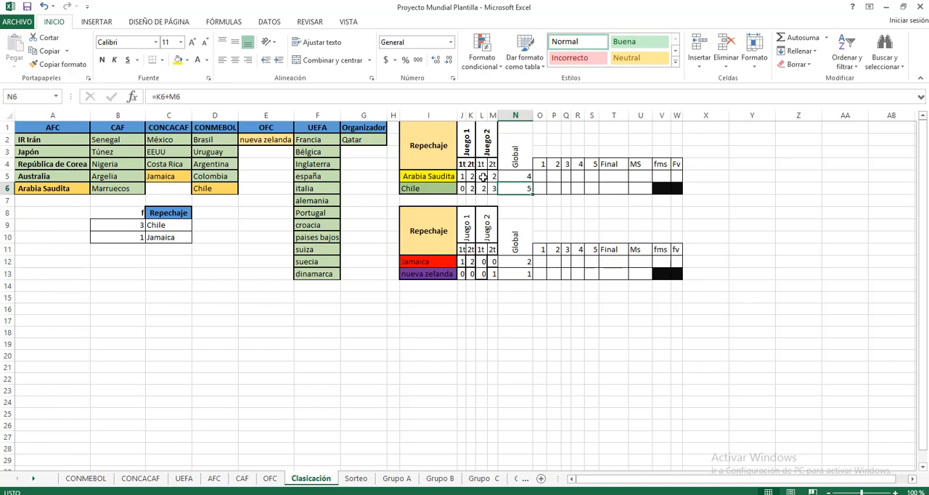
Overwrite the Global scores of Arabia Saudita and Chile in N5 and N6 with 5 to simulate a tie.
{"action": "left_click", "coordinate": [523, 177]}
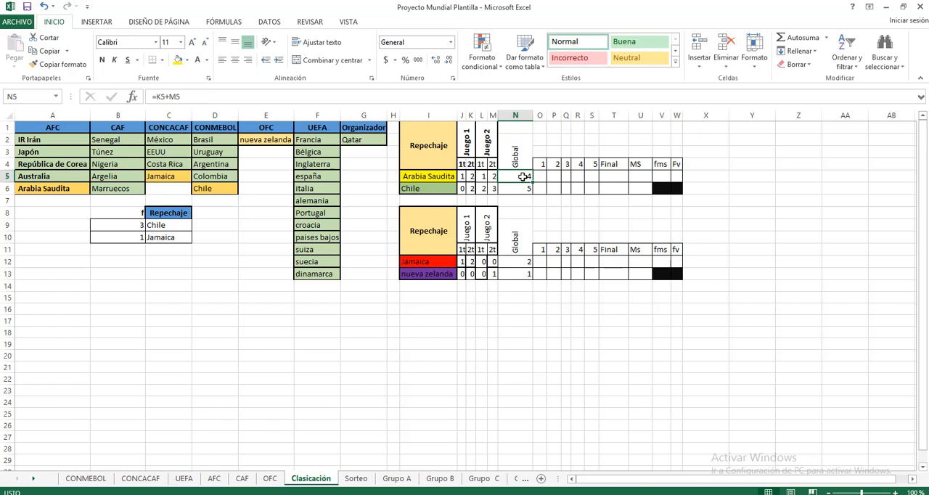
{"action": "left_click", "coordinate": [522, 223]}
{"action": "left_click", "coordinate": [524, 190]}
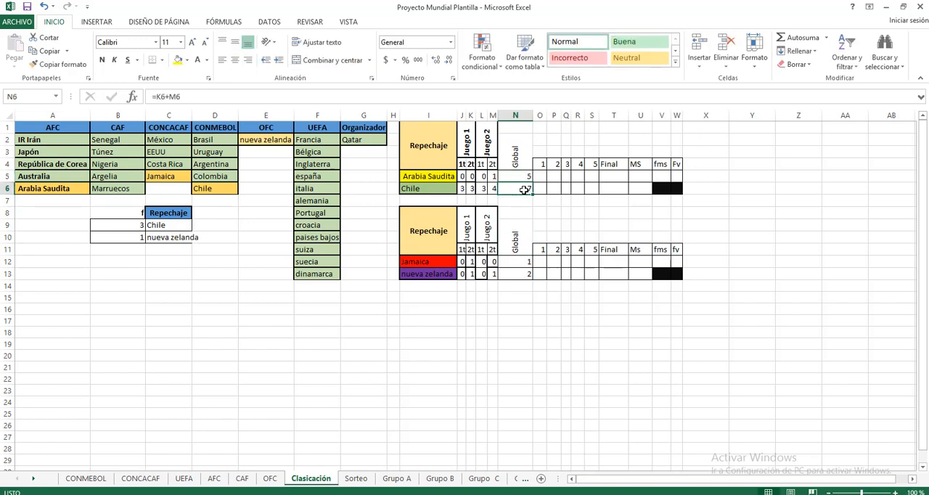
{"action": "left_click", "coordinate": [539, 213]}
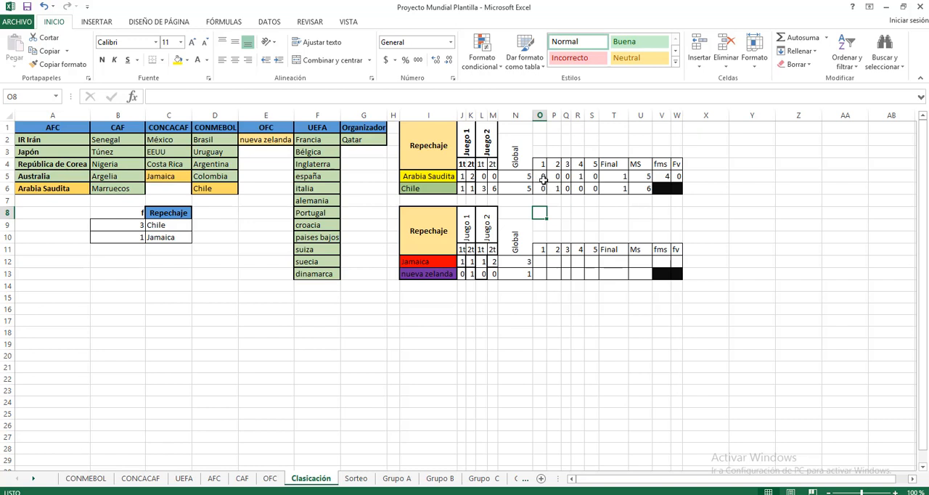
Examine the penalty shootout formula in O5 for the tied playoff, leaving the cell's formula as it is.
{"action": "left_click", "coordinate": [540, 177]}
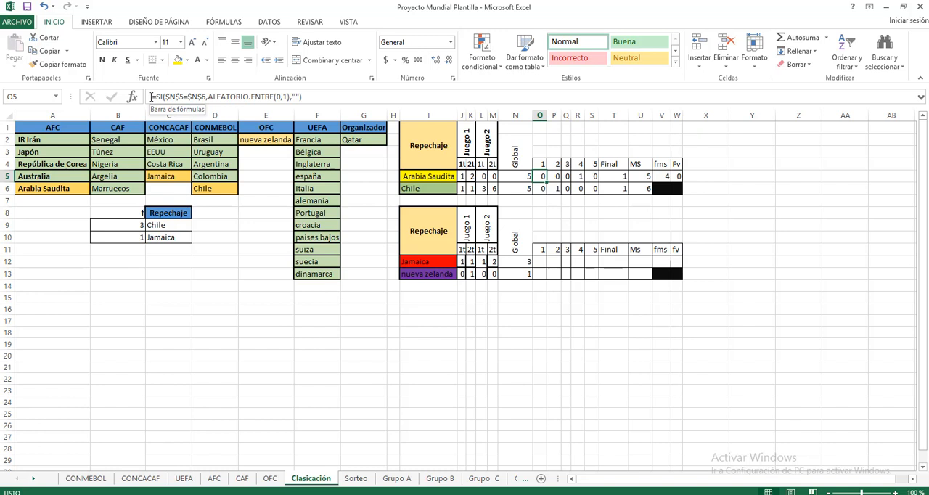
{"action": "left_click_drag", "start_coordinate": [151, 96], "coordinate": [309, 95]}
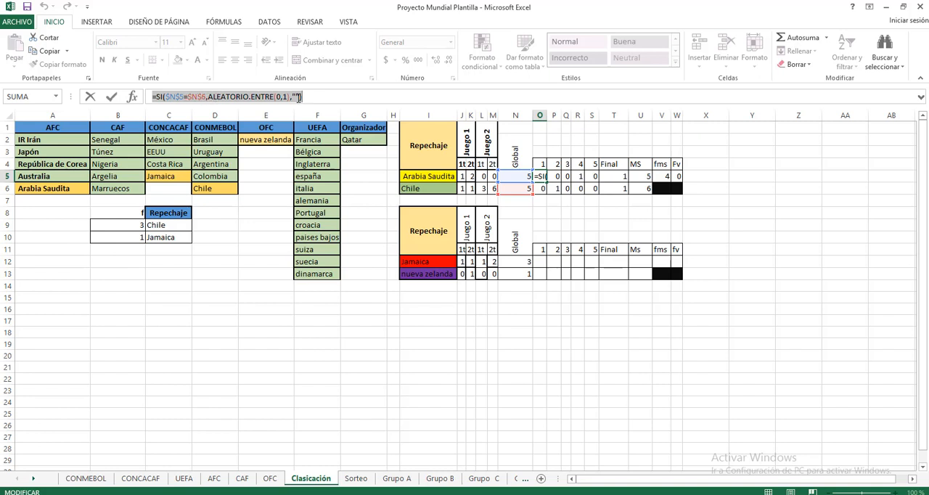
{"action": "left_click", "coordinate": [291, 97]}
{"action": "type", "text": ","}
{"action": "left_click", "coordinate": [524, 225]}
{"action": "key", "text": "Escape"}
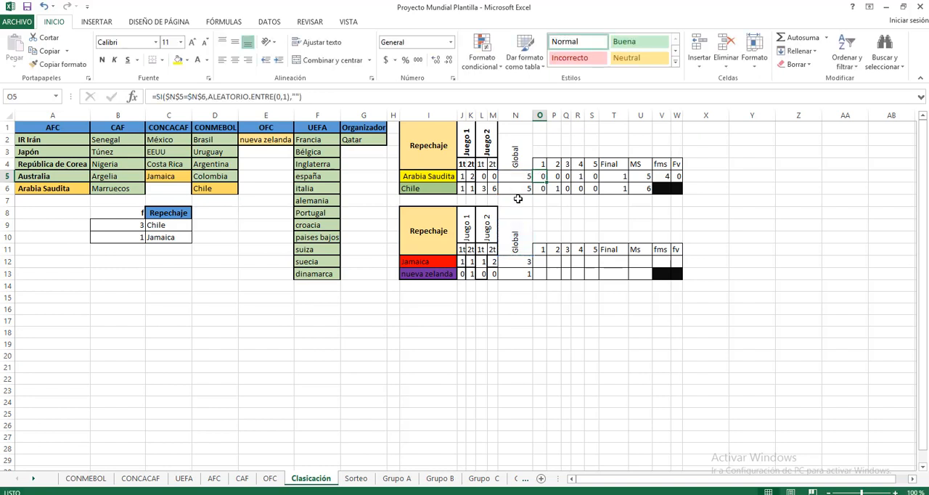
Undo the manual scores in N6 and N5 to restore both Global formulas.
{"action": "left_click", "coordinate": [520, 190]}
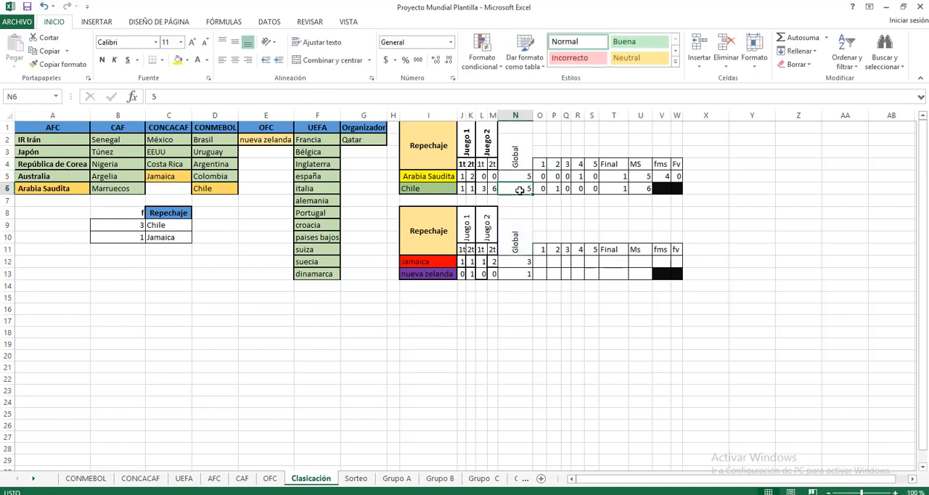
{"action": "left_click", "coordinate": [44, 7]}
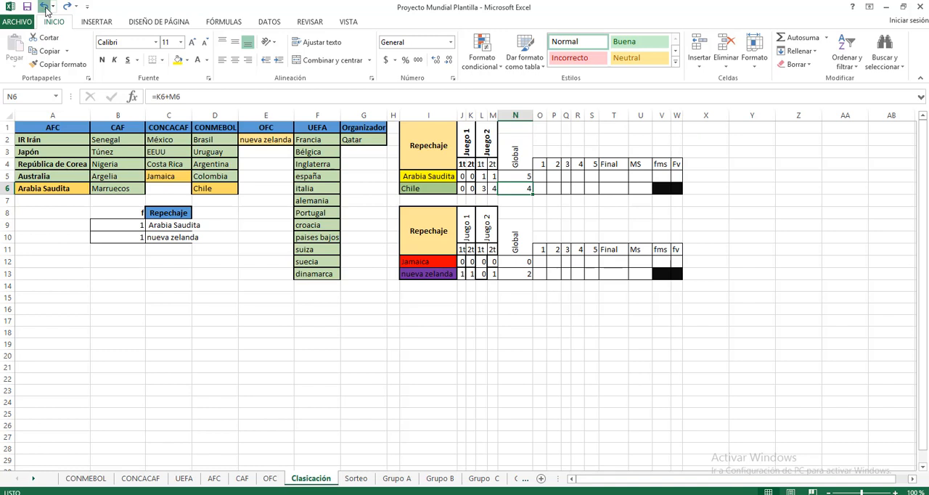
{"action": "left_click", "coordinate": [45, 9]}
{"action": "left_click", "coordinate": [520, 226]}
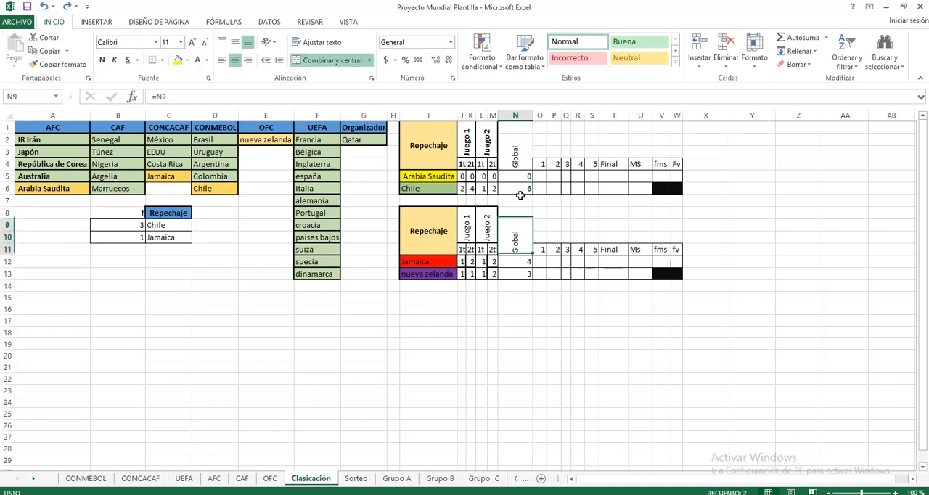
{"action": "left_click", "coordinate": [519, 178]}
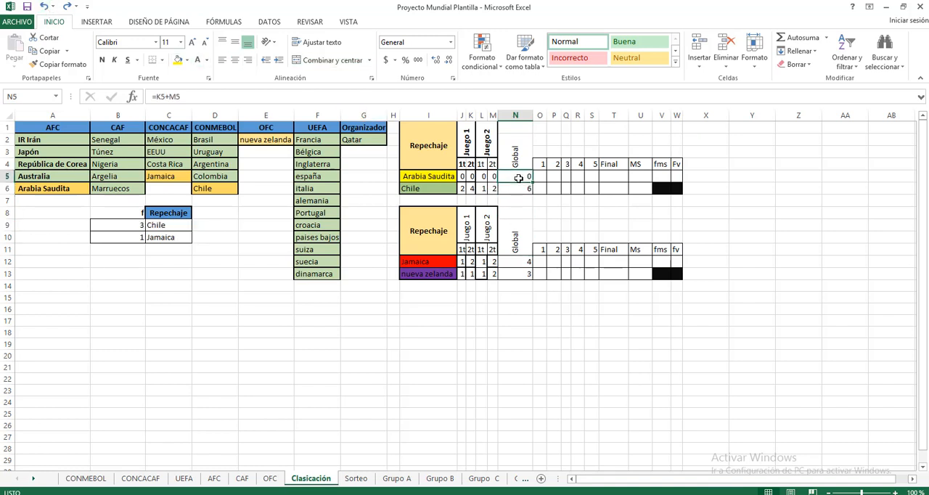
Examine the penalty formulas for kicks 1 to 5 in rows 5 and 6, comparing them with the Global score in N5.
{"action": "left_click", "coordinate": [543, 176]}
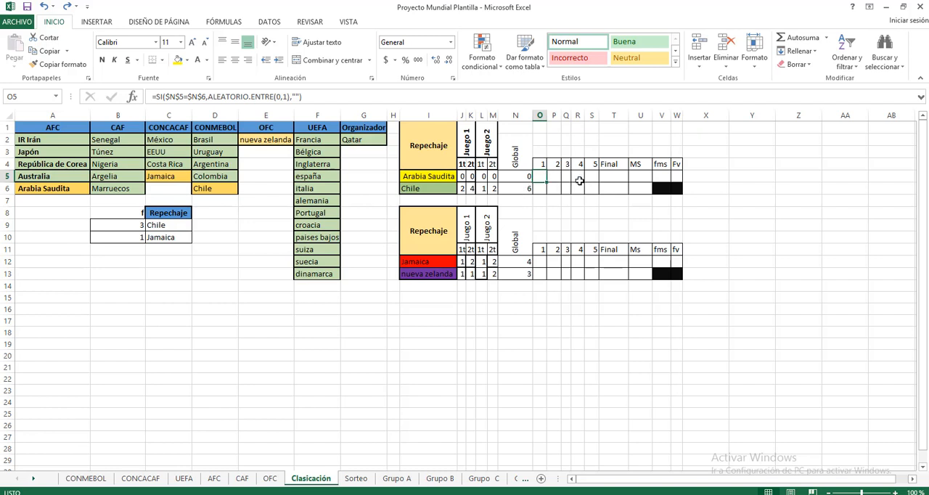
{"action": "left_click", "coordinate": [553, 178]}
{"action": "left_click", "coordinate": [566, 178]}
{"action": "left_click", "coordinate": [578, 178]}
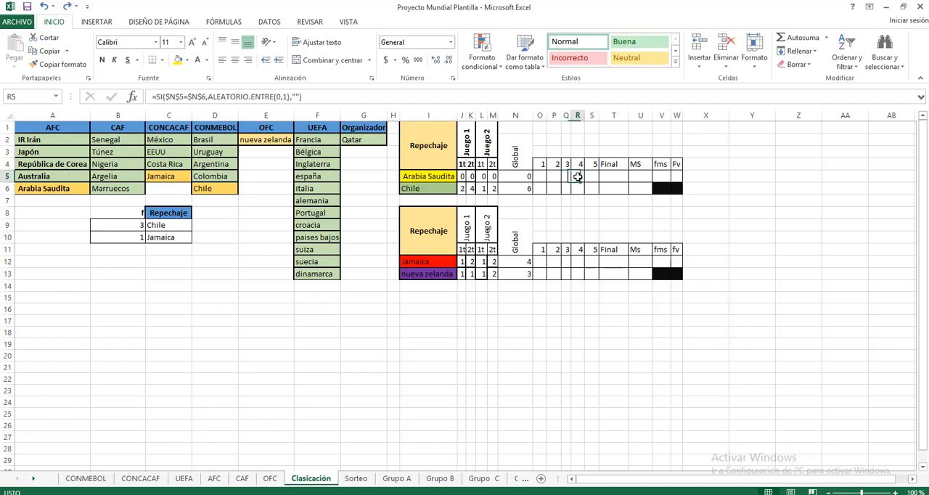
{"action": "left_click", "coordinate": [592, 177]}
{"action": "left_click", "coordinate": [541, 190]}
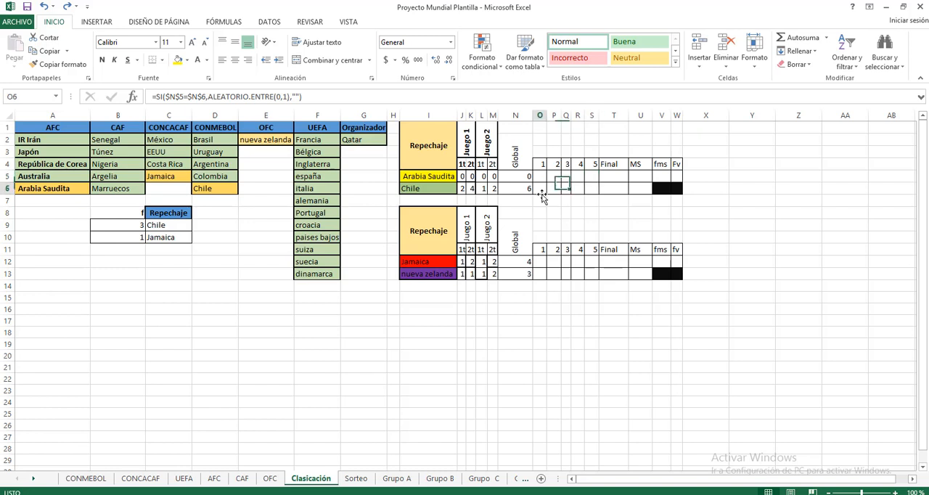
{"action": "left_click", "coordinate": [553, 191]}
{"action": "left_click", "coordinate": [542, 189]}
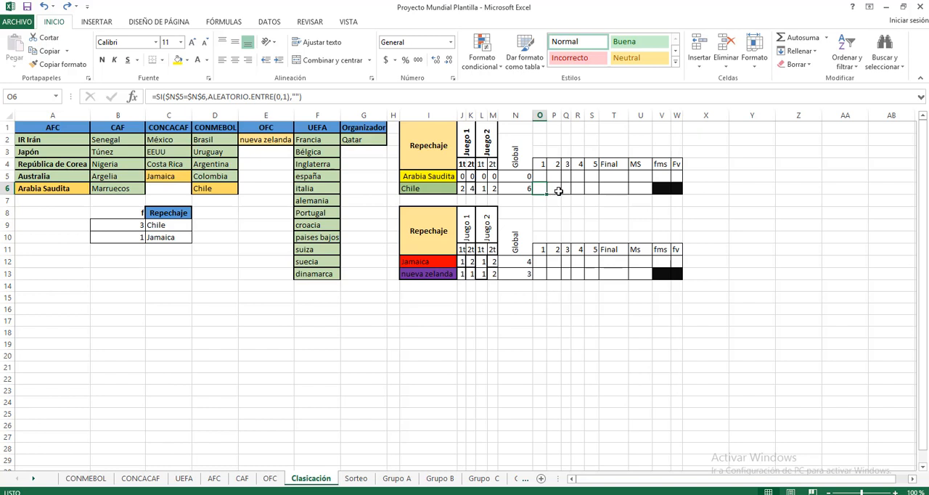
{"action": "left_click", "coordinate": [558, 192]}
{"action": "left_click", "coordinate": [588, 190]}
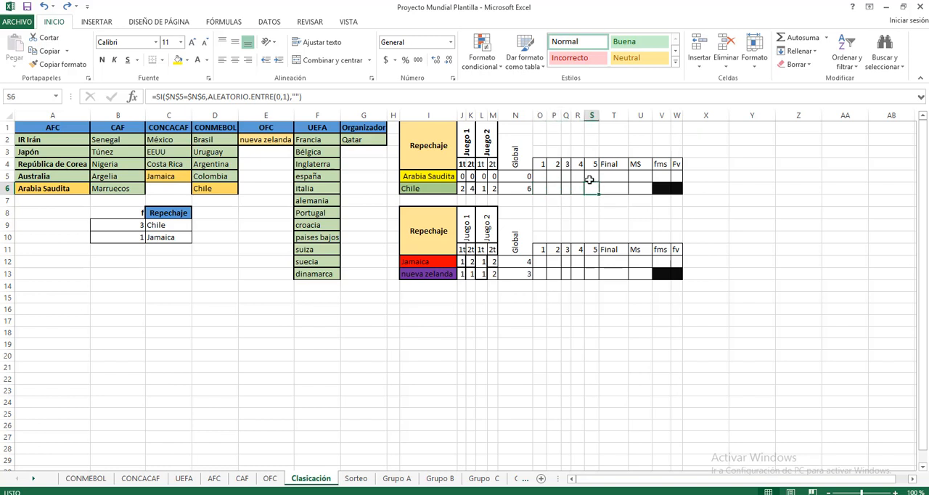
{"action": "left_click", "coordinate": [521, 180]}
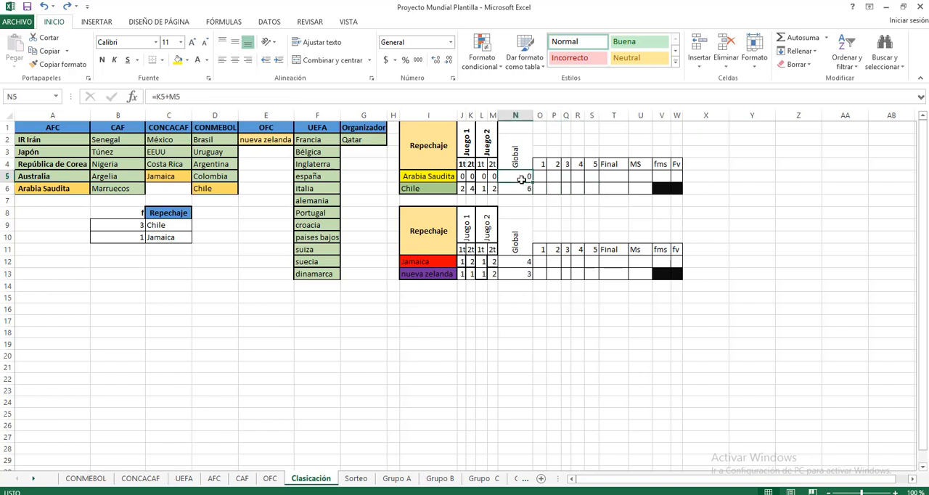
Overwrite the Global scores in N5 and N6 with 5 again to simulate a tie between Arabia Saudita and Chile.
{"action": "type", "text": "5"}
{"action": "key", "text": "Return"}
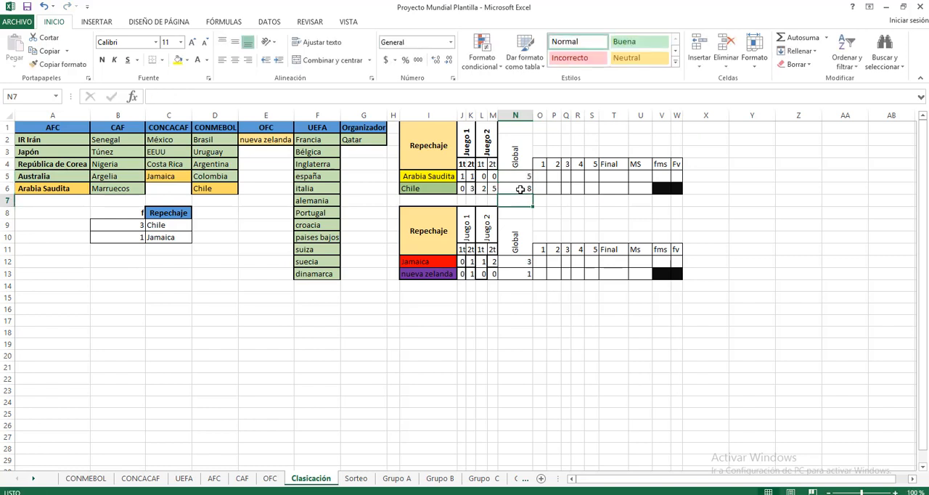
{"action": "type", "text": "5"}
{"action": "left_click", "coordinate": [549, 212]}
Examine the tiebreak formulas of the first playoff: kick 5, Final totals, MS values, and the fms and Fv factors.
{"action": "left_click", "coordinate": [595, 177]}
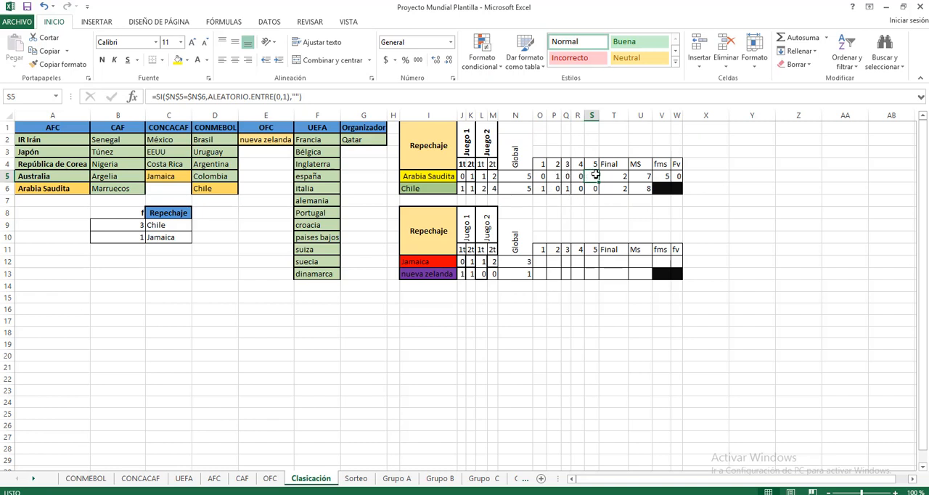
{"action": "left_click", "coordinate": [620, 177]}
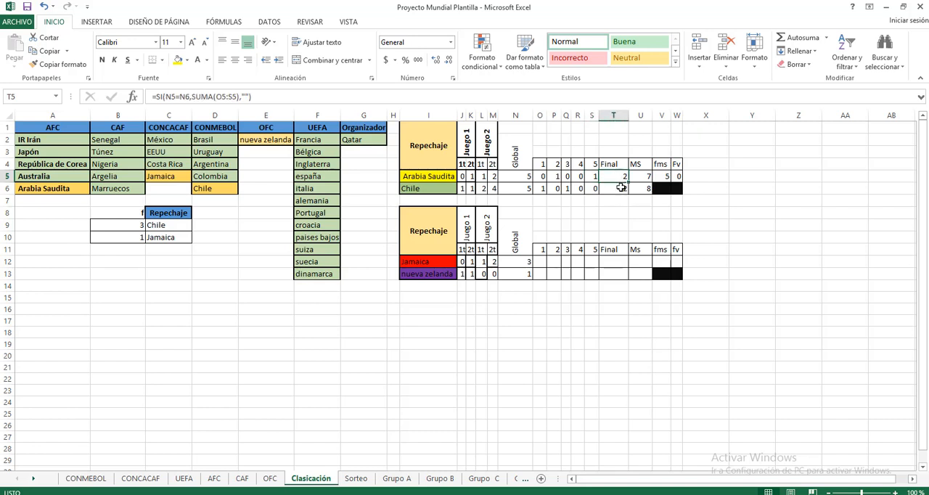
{"action": "left_click", "coordinate": [621, 187]}
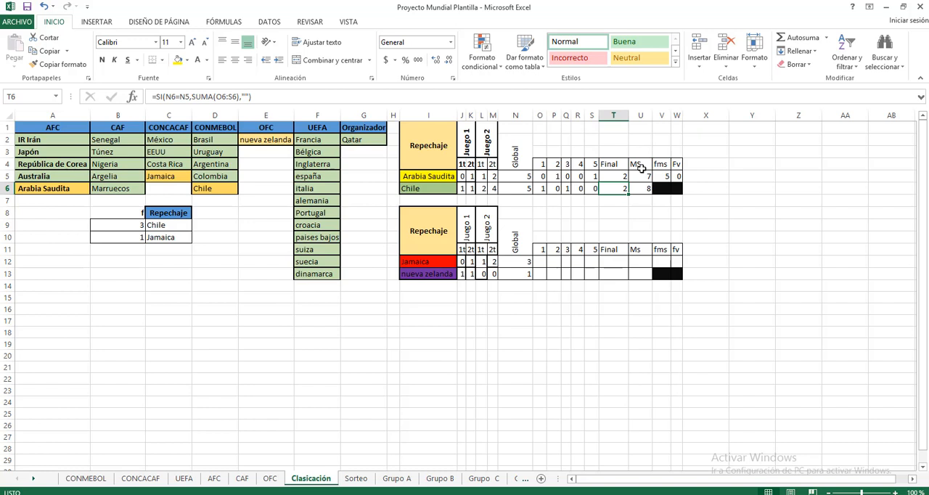
{"action": "left_click", "coordinate": [640, 177]}
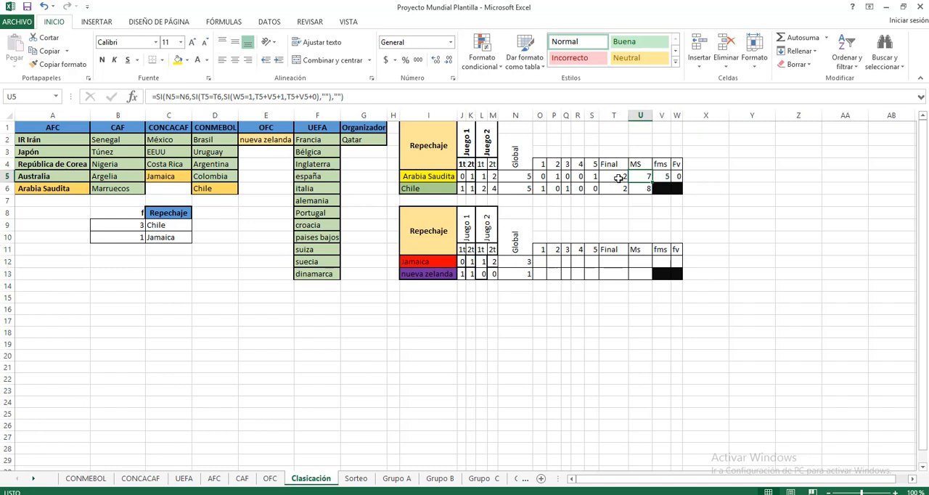
{"action": "left_click", "coordinate": [661, 176]}
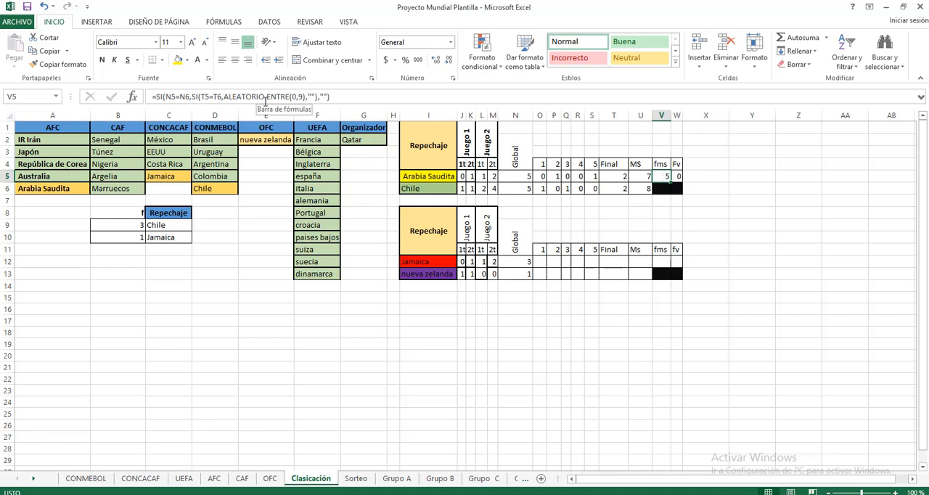
{"action": "left_click", "coordinate": [645, 188]}
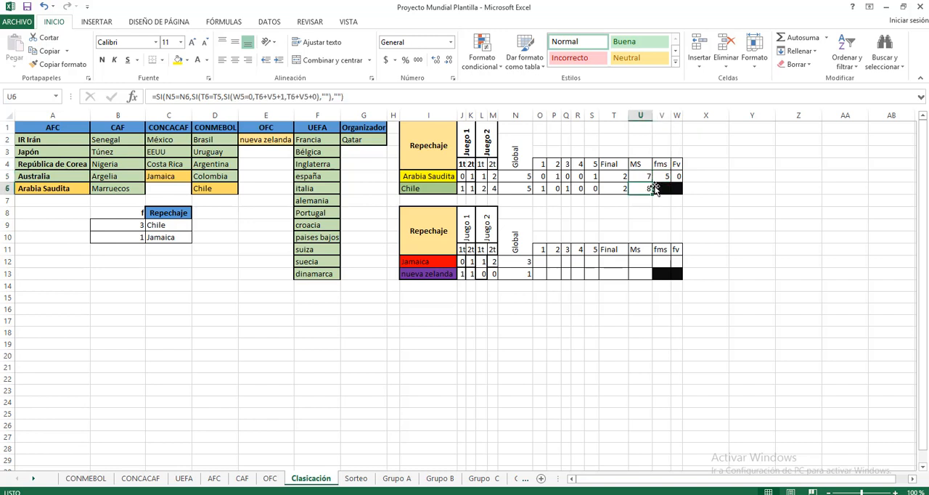
{"action": "left_click", "coordinate": [666, 177]}
{"action": "left_click", "coordinate": [676, 177]}
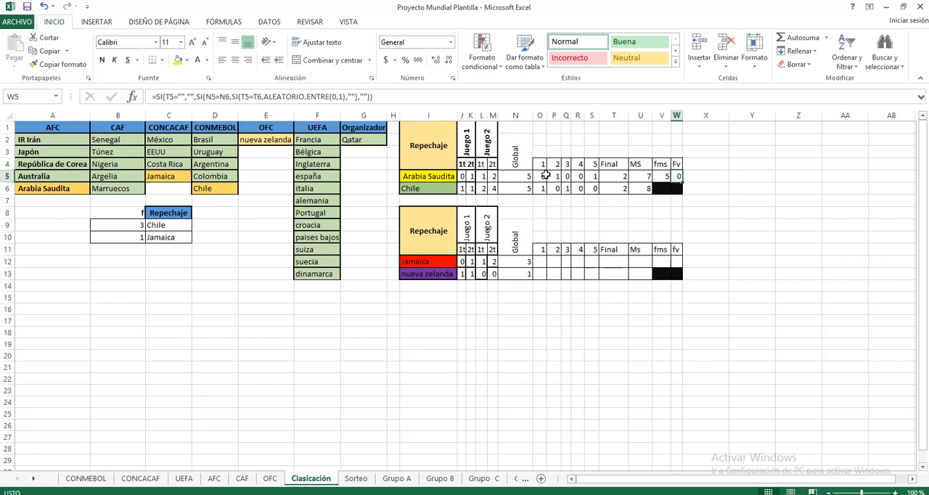
Trace the tiebreak logic from the tied Global scores in N5 and N6 through O5 and the Final total T5 to MS in U5.
{"action": "left_click", "coordinate": [521, 179]}
{"action": "left_click", "coordinate": [524, 189]}
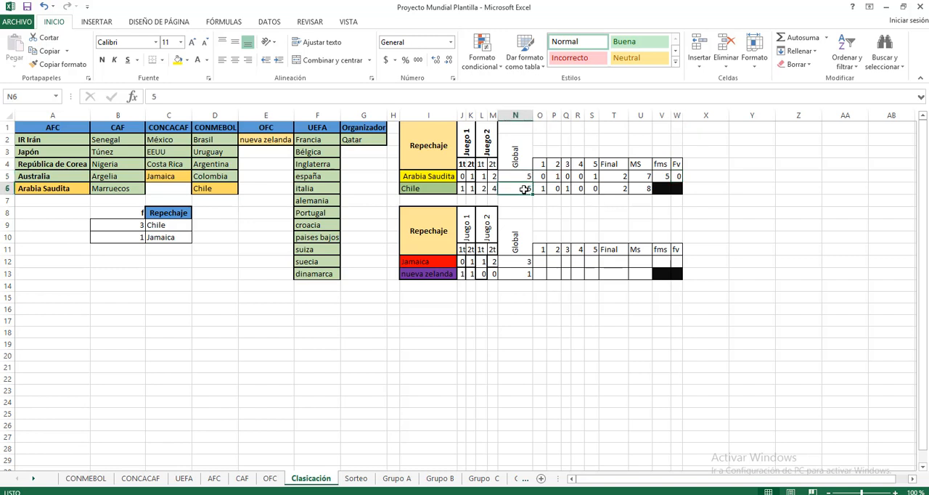
{"action": "left_click", "coordinate": [524, 179]}
{"action": "left_click", "coordinate": [524, 190]}
{"action": "left_click", "coordinate": [540, 177]}
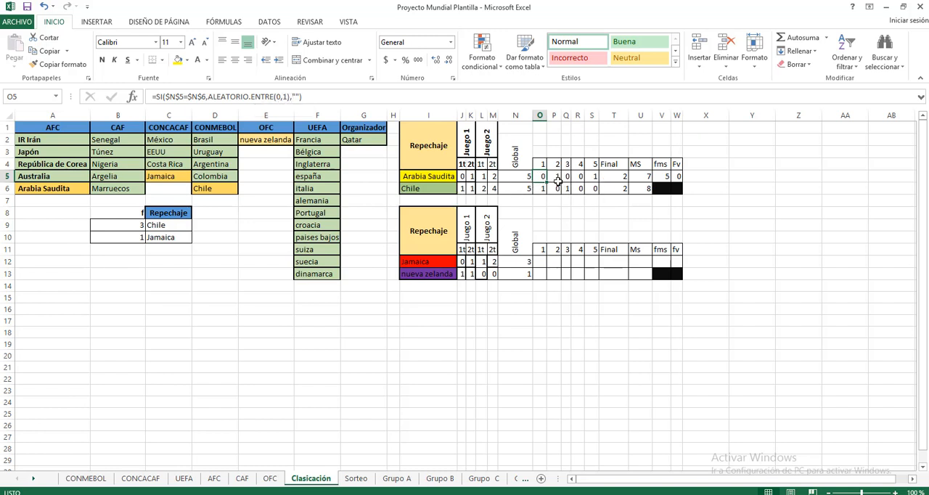
{"action": "left_click", "coordinate": [613, 177]}
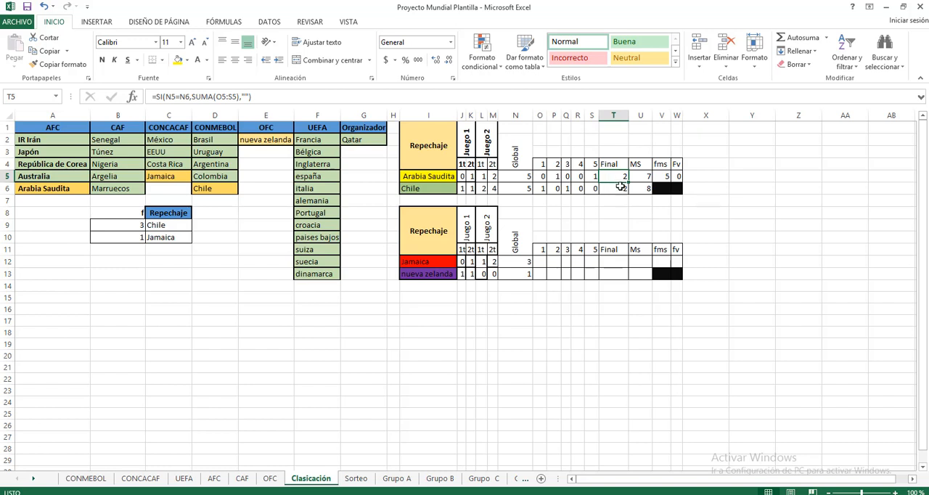
{"action": "left_click", "coordinate": [645, 177]}
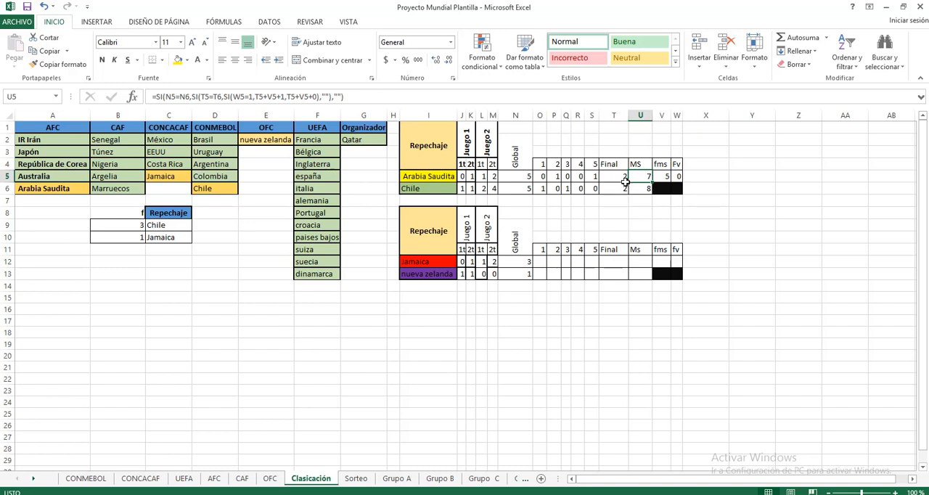
{"action": "left_click", "coordinate": [612, 178]}
{"action": "left_click", "coordinate": [642, 179]}
{"action": "left_click", "coordinate": [703, 205]}
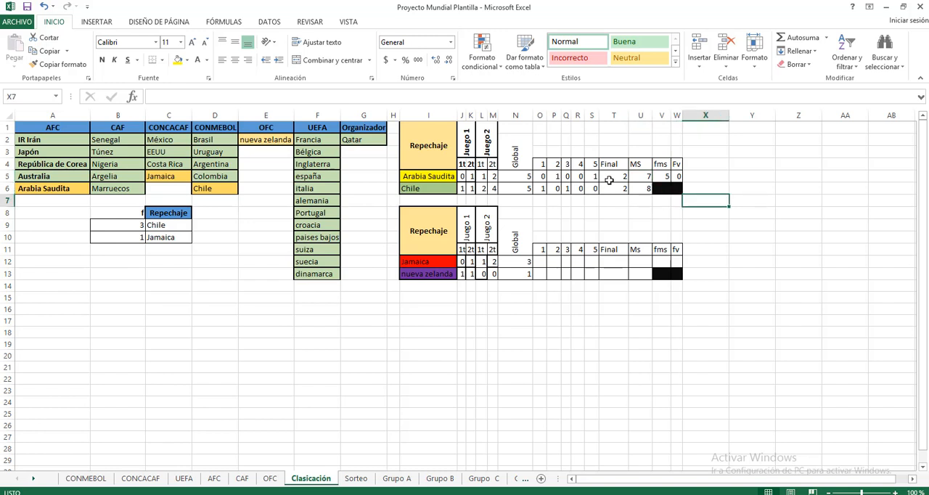
Undo the manual scores in N6 and N5 and leave the C9 formula unedited.
{"action": "left_click", "coordinate": [43, 8]}
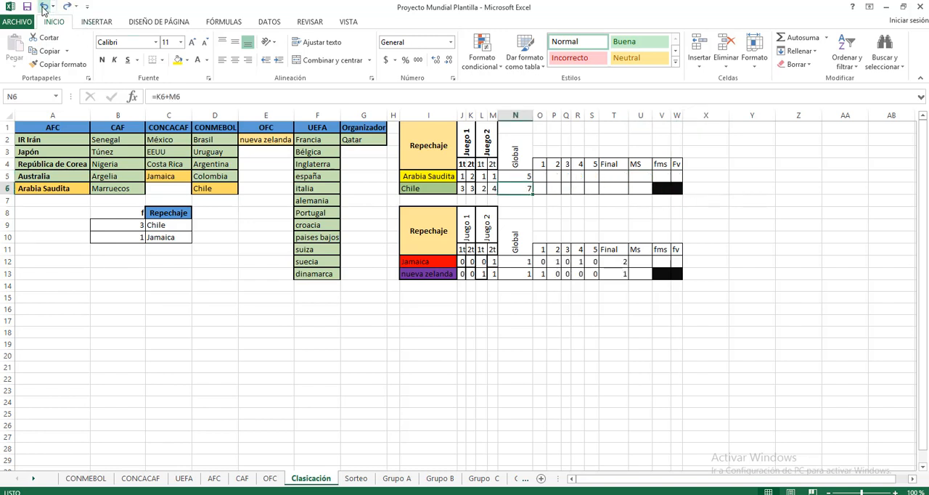
{"action": "left_click", "coordinate": [44, 7]}
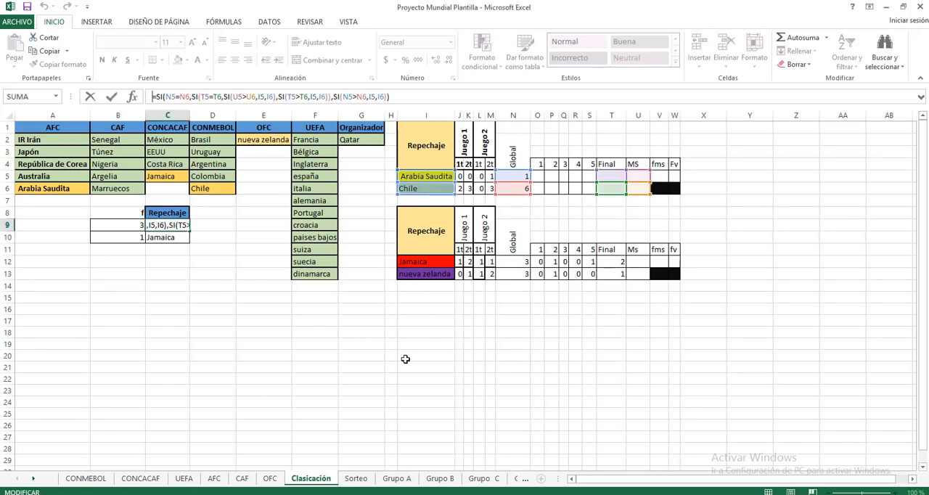
{"action": "left_click", "coordinate": [373, 368]}
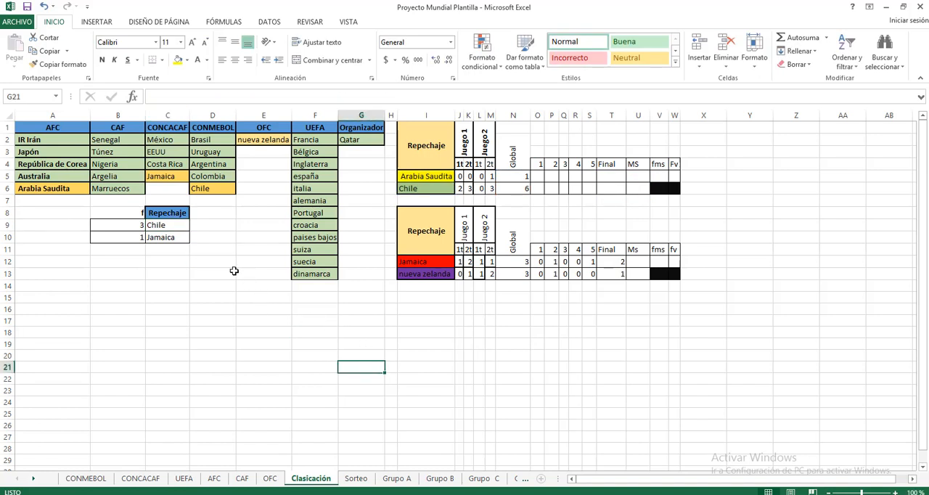
Compare the Repechaje winner formulas in C9 and C10 with each other and with the factor formula in B9.
{"action": "left_click", "coordinate": [166, 226]}
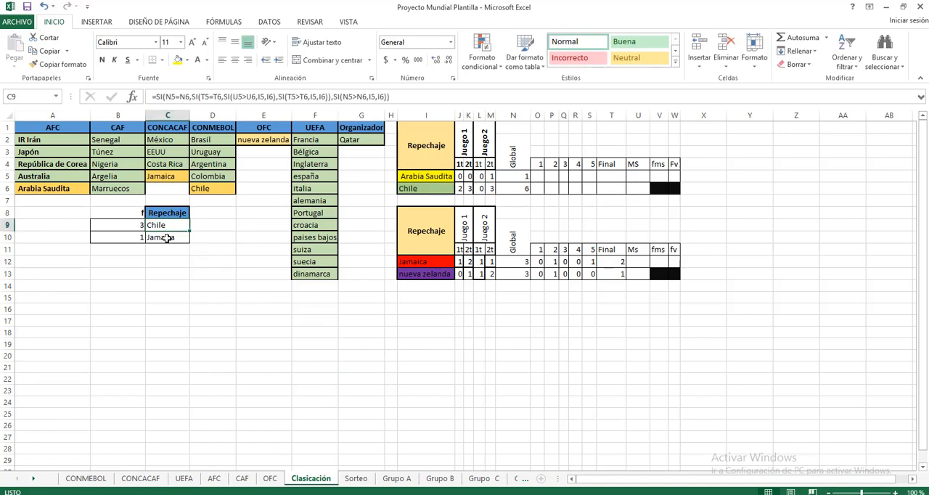
{"action": "left_click", "coordinate": [167, 238]}
{"action": "left_click", "coordinate": [167, 226]}
{"action": "left_click", "coordinate": [165, 237]}
{"action": "left_click", "coordinate": [173, 226]}
{"action": "left_click", "coordinate": [165, 237]}
{"action": "left_click", "coordinate": [173, 225]}
{"action": "left_click", "coordinate": [165, 237]}
{"action": "left_click", "coordinate": [174, 226]}
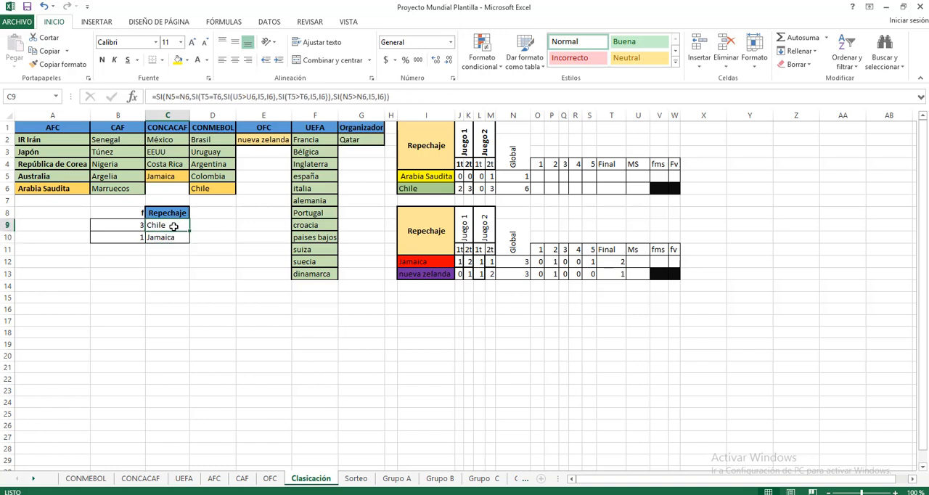
{"action": "left_click", "coordinate": [124, 229]}
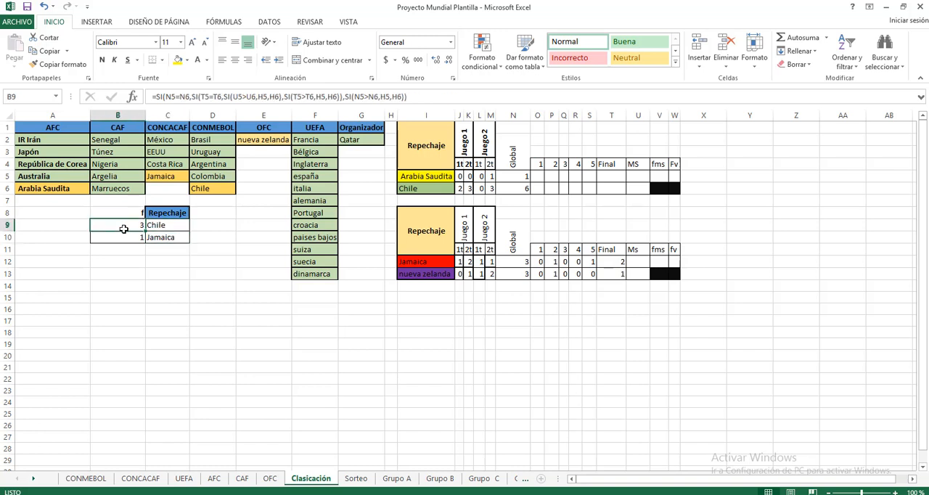
Hide the factor heading and values in B8:B10 by giving them a white font colour.
{"action": "left_click_drag", "start_coordinate": [128, 212], "coordinate": [125, 238]}
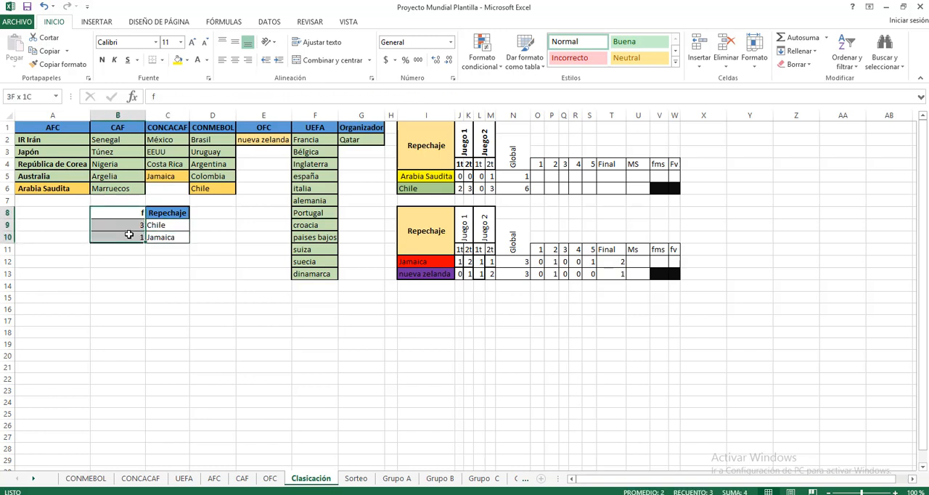
{"action": "left_click", "coordinate": [198, 61]}
{"action": "left_click", "coordinate": [221, 272]}
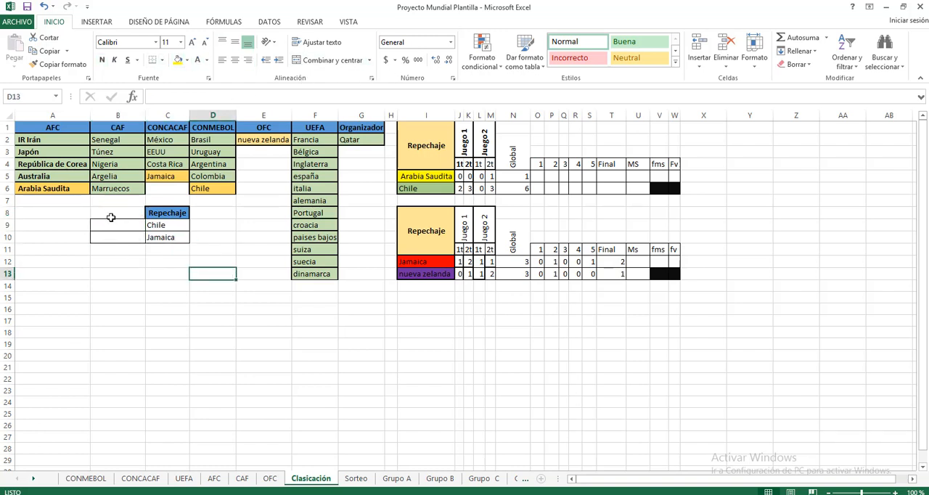
Apply all borders to the factor cells B9:B10.
{"action": "left_click_drag", "start_coordinate": [114, 226], "coordinate": [115, 238]}
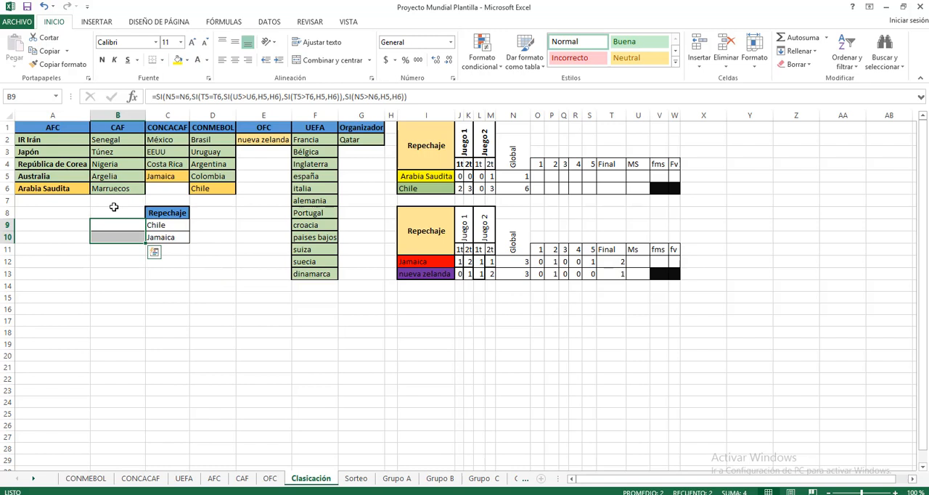
{"action": "left_click", "coordinate": [162, 61]}
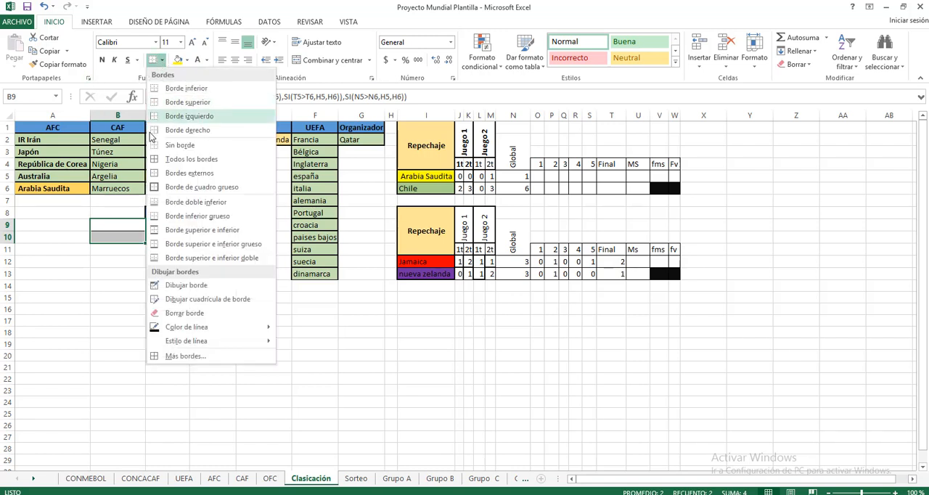
{"action": "left_click", "coordinate": [171, 158]}
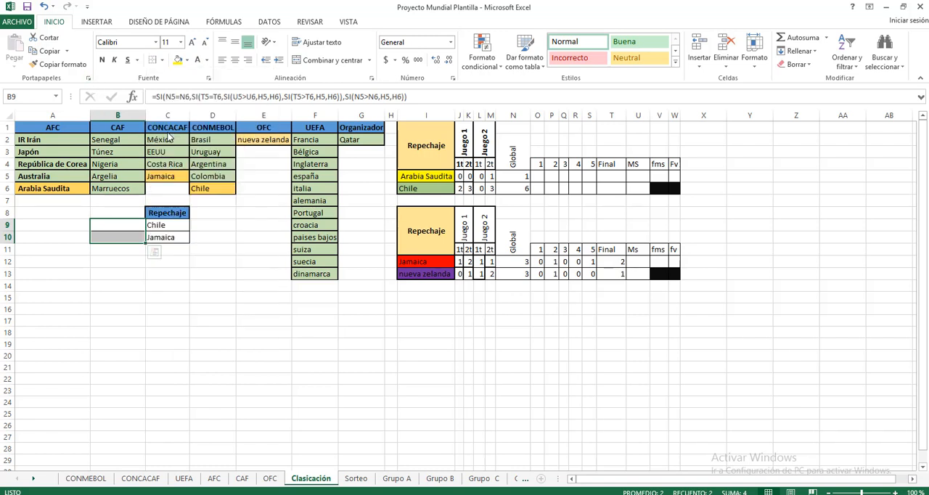
{"action": "left_click", "coordinate": [167, 320]}
{"action": "left_click_drag", "start_coordinate": [120, 225], "coordinate": [121, 237]}
{"action": "left_click", "coordinate": [156, 288]}
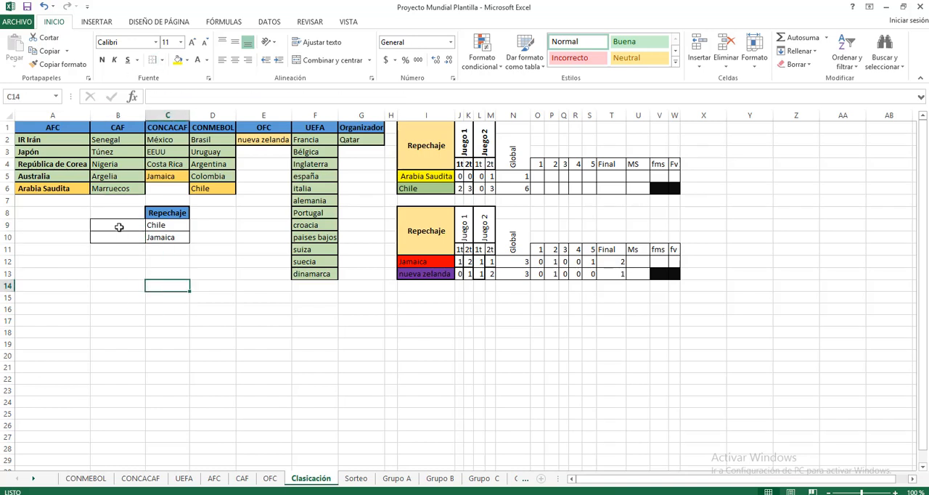
Remove the borders from the factor cells B9:B10.
{"action": "left_click_drag", "start_coordinate": [118, 226], "coordinate": [119, 237]}
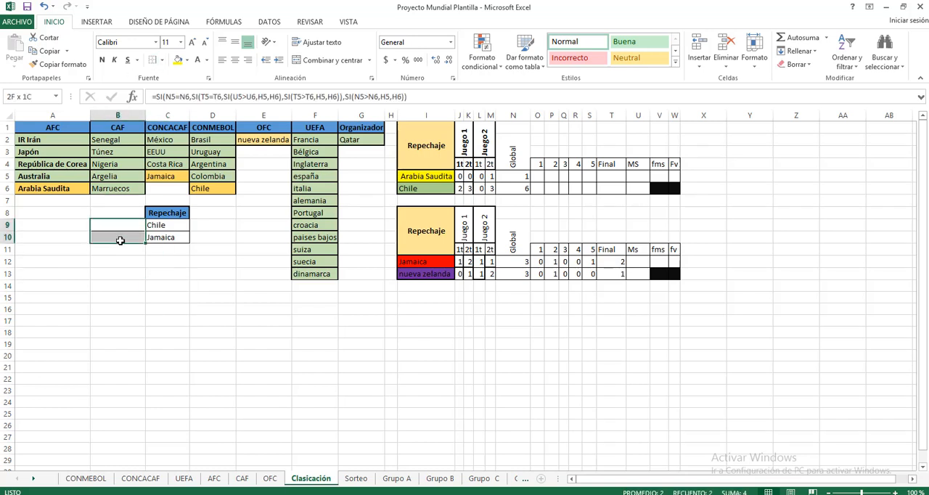
{"action": "left_click", "coordinate": [163, 64]}
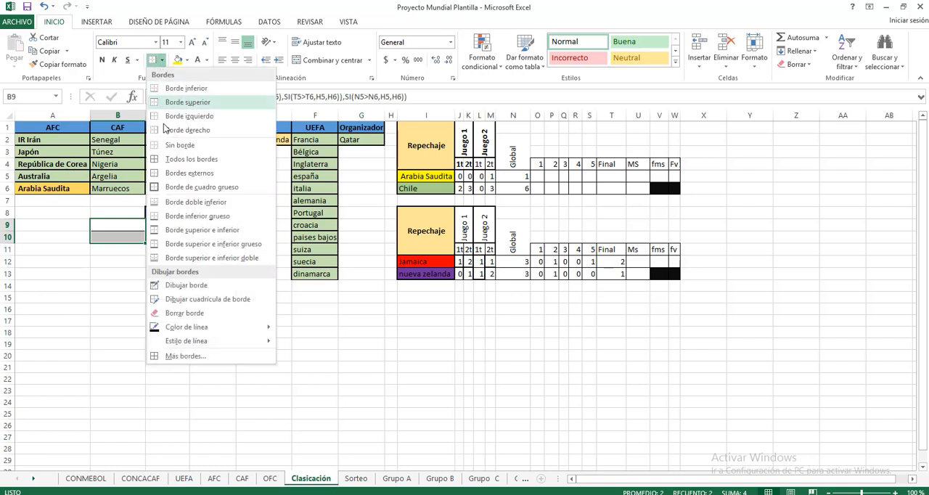
{"action": "left_click", "coordinate": [169, 146]}
{"action": "left_click", "coordinate": [111, 286]}
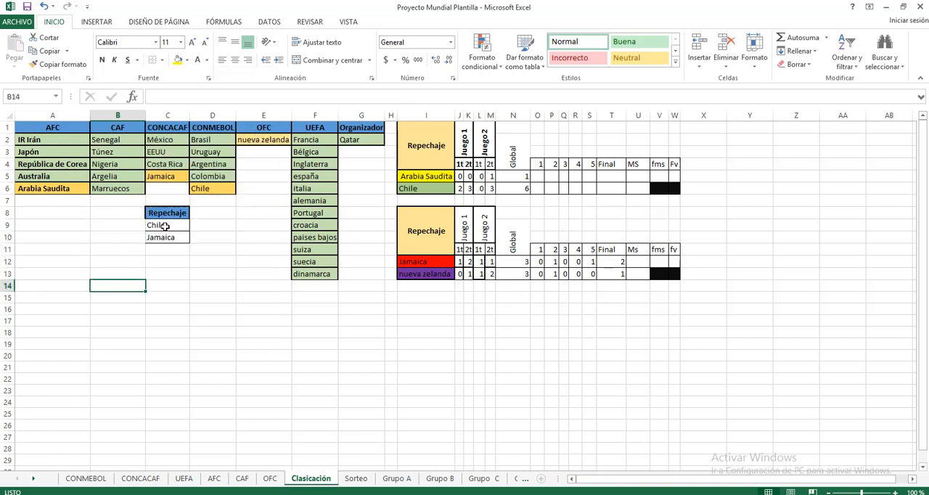
Apply all borders to the Repechaje winner cells C9:C10.
{"action": "left_click_drag", "start_coordinate": [159, 225], "coordinate": [166, 236]}
{"action": "left_click", "coordinate": [162, 61]}
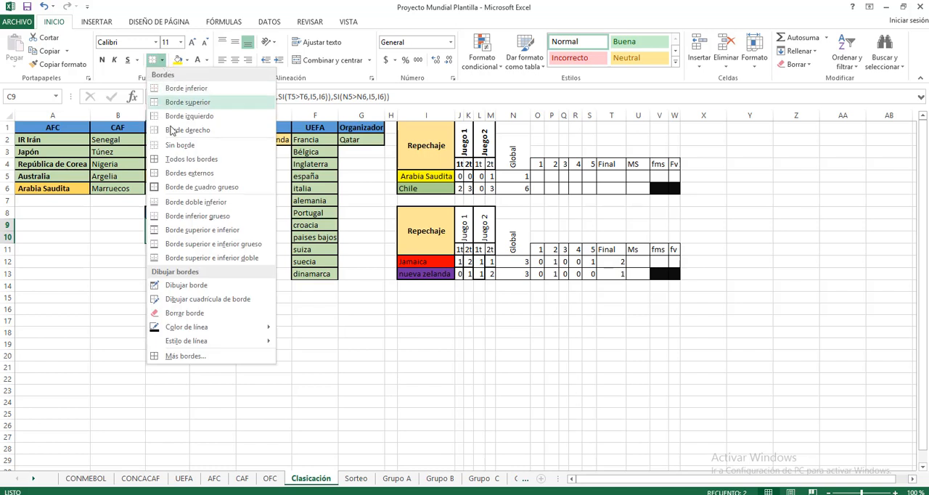
{"action": "left_click", "coordinate": [175, 162]}
{"action": "left_click", "coordinate": [432, 331]}
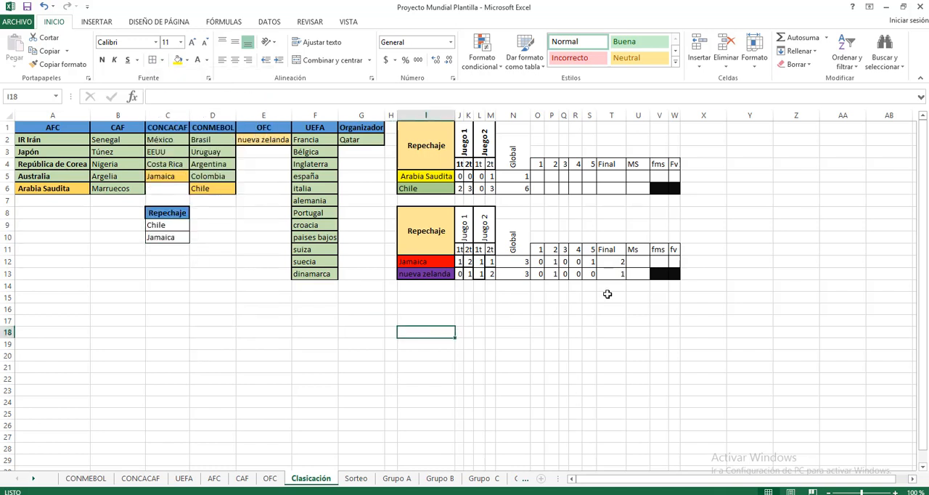
Compare the Repechaje winner formulas in cells C9 and C10.
{"action": "left_click", "coordinate": [161, 225]}
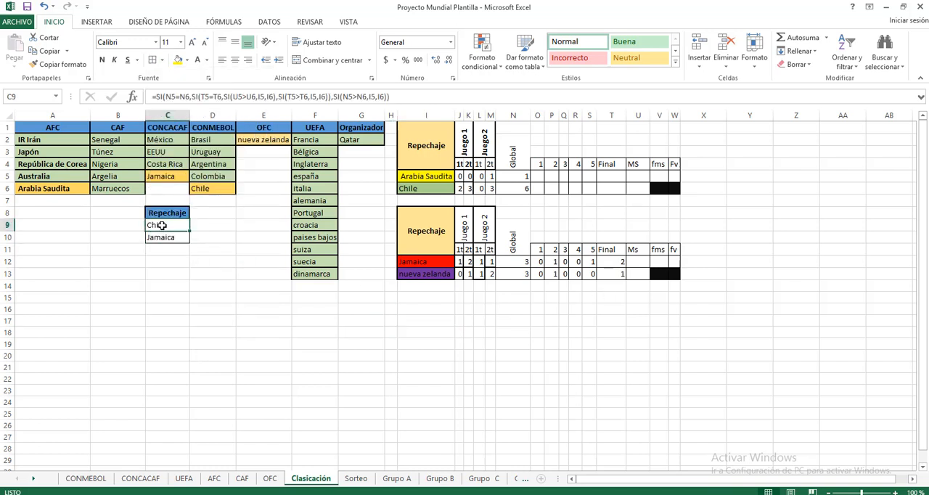
{"action": "left_click", "coordinate": [164, 239]}
{"action": "left_click", "coordinate": [167, 226]}
{"action": "left_click", "coordinate": [169, 240]}
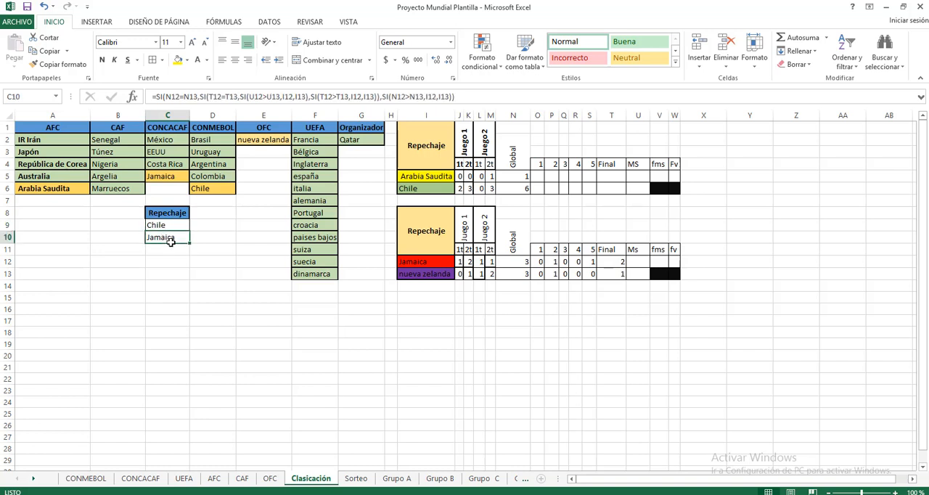
{"action": "left_click", "coordinate": [174, 225]}
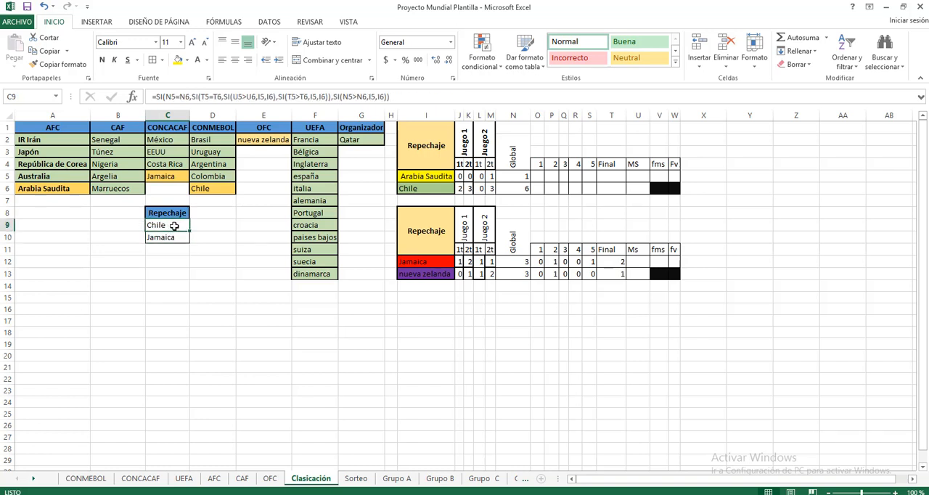
Examine the winner formula in C9, highlighting its nested branch for a Global tie and the T5=T6 penalty comparison.
{"action": "left_click", "coordinate": [166, 97]}
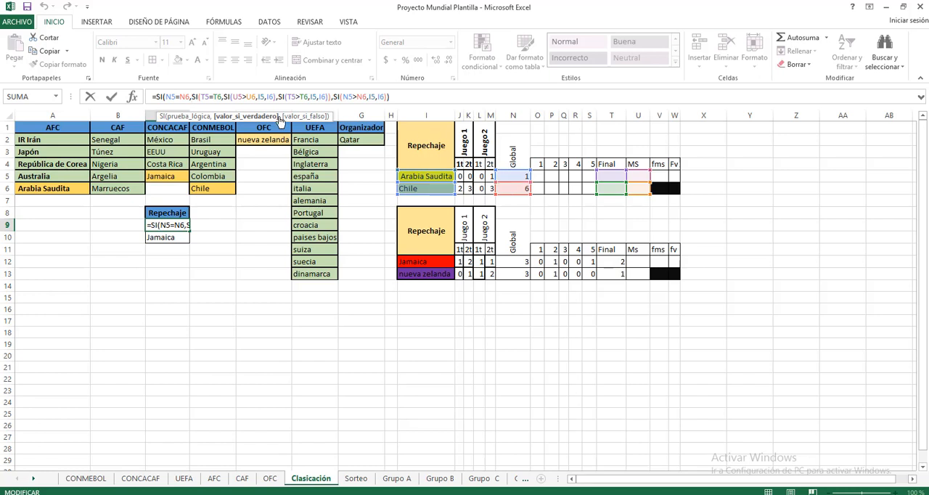
{"action": "left_click_drag", "start_coordinate": [191, 96], "coordinate": [328, 98]}
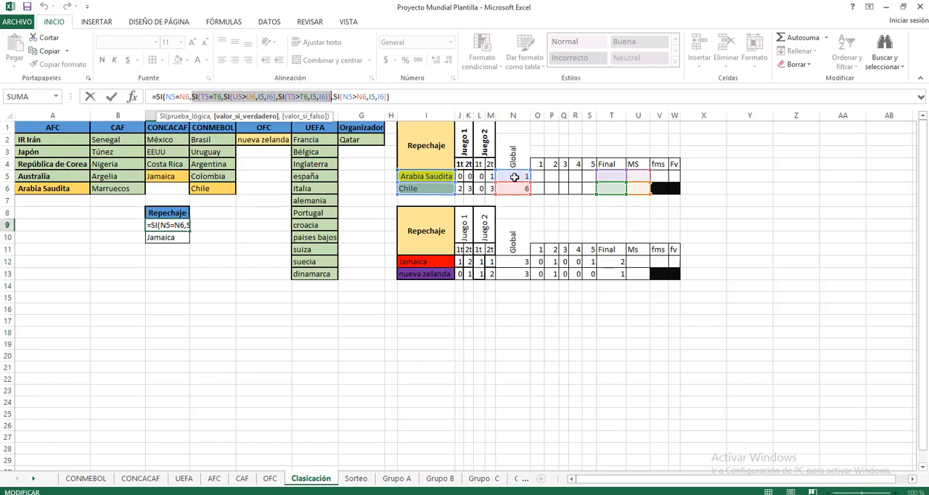
{"action": "left_click", "coordinate": [192, 96]}
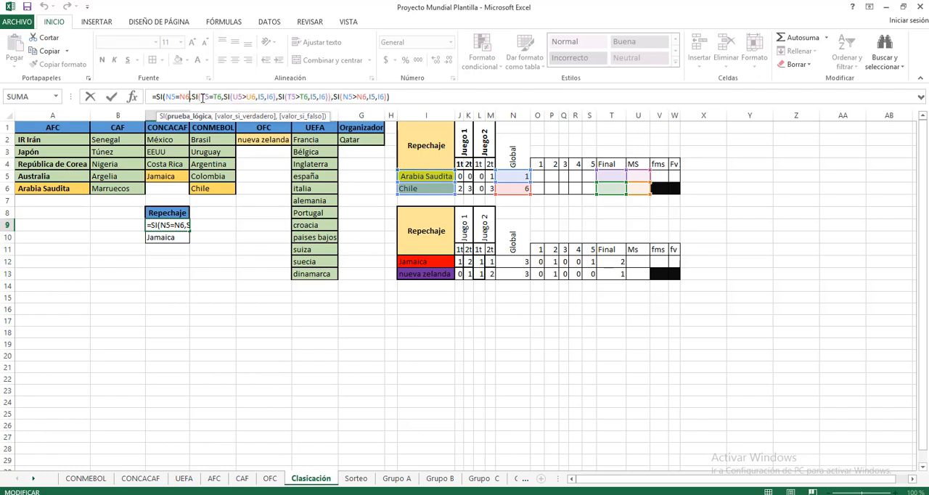
{"action": "left_click_drag", "start_coordinate": [201, 97], "coordinate": [222, 96]}
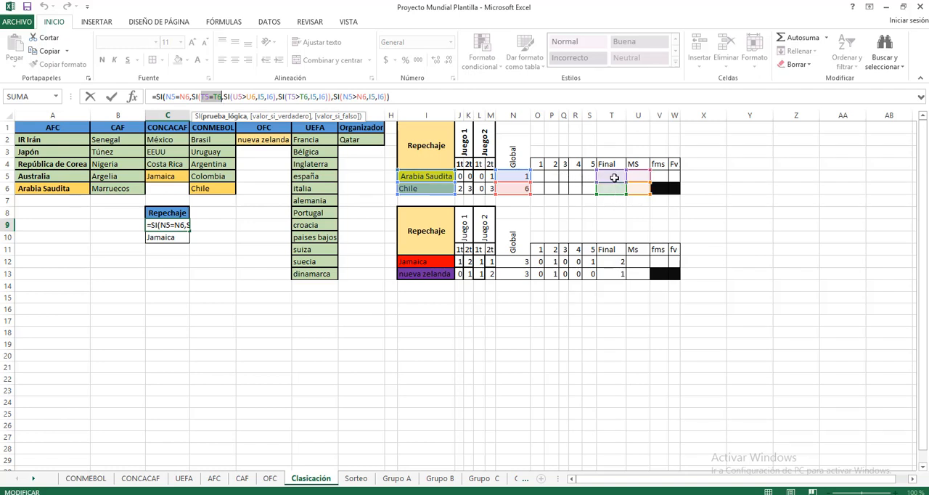
{"action": "key", "text": "ctrl+Return"}
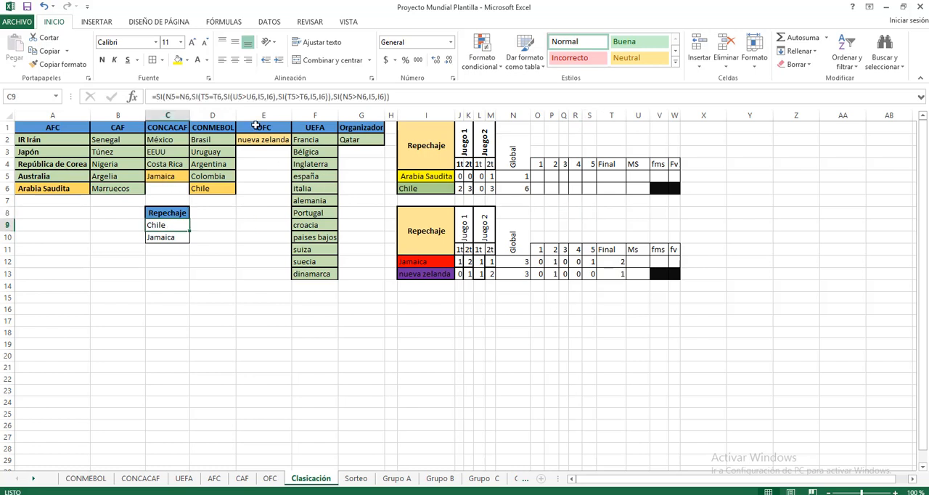
Examine the U5>U6 tiebreak test and its I5 and I6 outcomes within the C9 winner formula.
{"action": "left_click", "coordinate": [192, 96]}
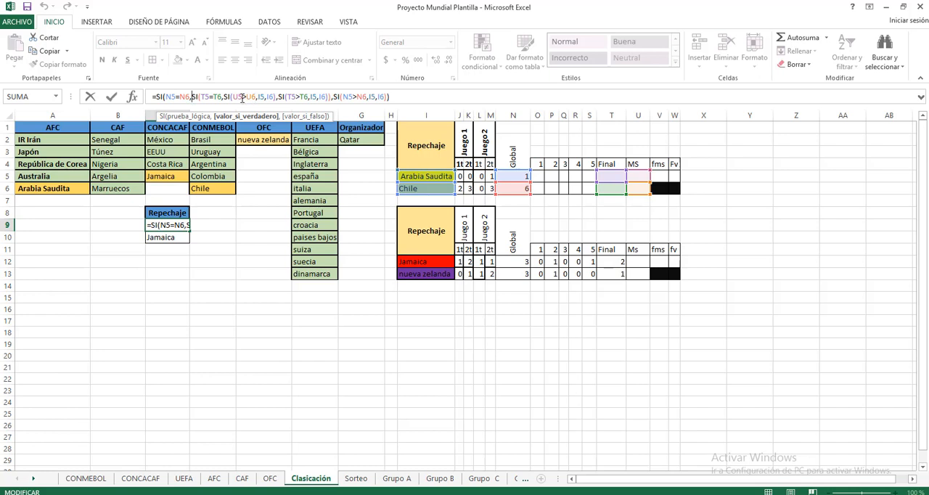
{"action": "double_click", "coordinate": [270, 99]}
{"action": "left_click", "coordinate": [213, 304]}
Check the second Repechaje winner's formula in C10 against the one in C9.
{"action": "left_click", "coordinate": [172, 235]}
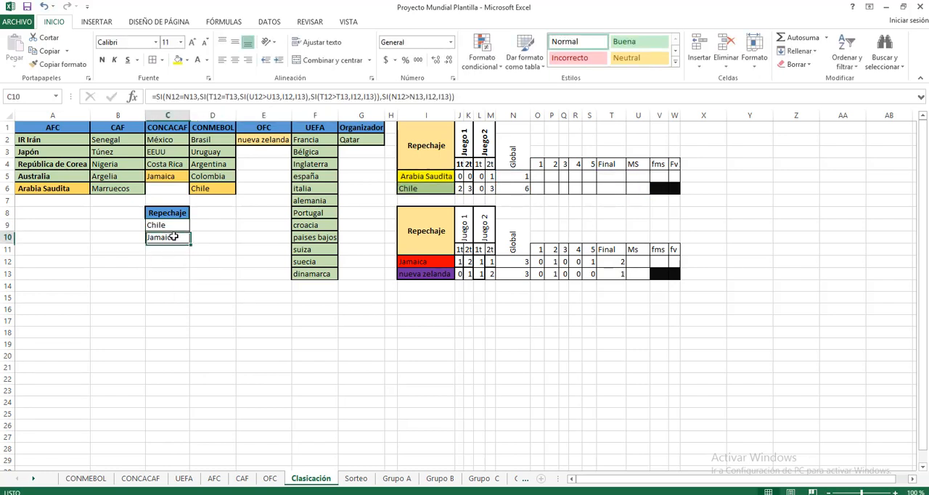
{"action": "left_click", "coordinate": [168, 223]}
{"action": "left_click", "coordinate": [172, 240]}
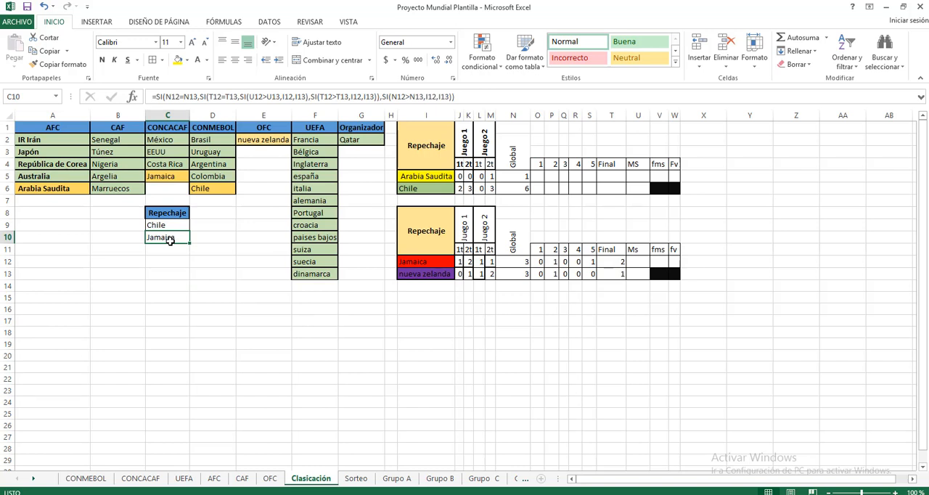
Look at the OFC sheet briefly and return to the Clasicación sheet.
{"action": "left_click", "coordinate": [478, 402]}
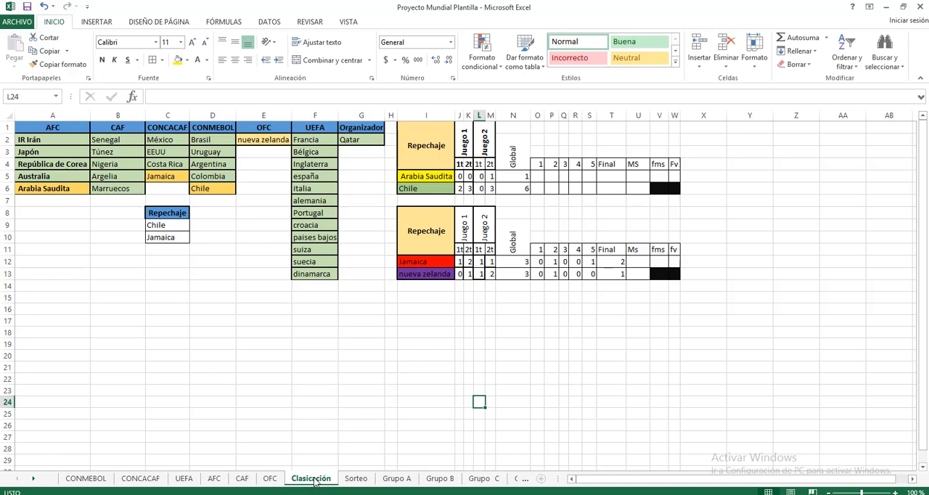
{"action": "left_click", "coordinate": [270, 479]}
{"action": "left_click", "coordinate": [301, 480]}
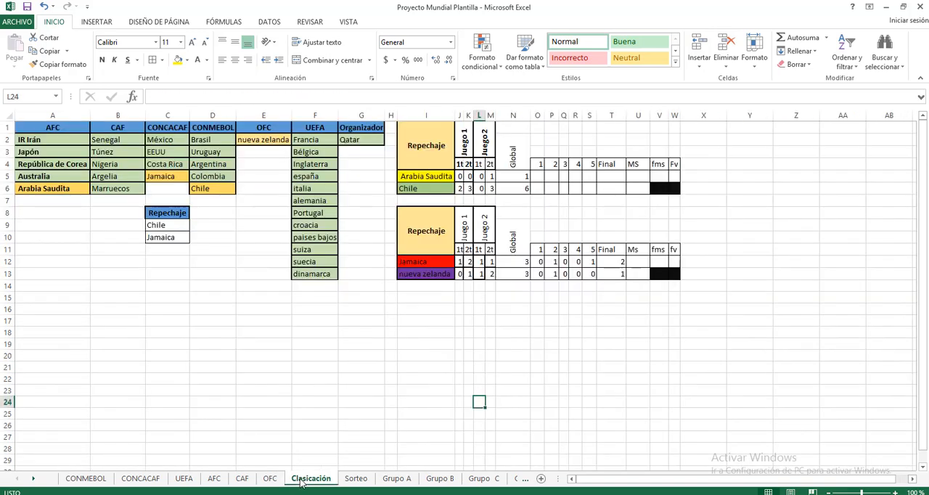